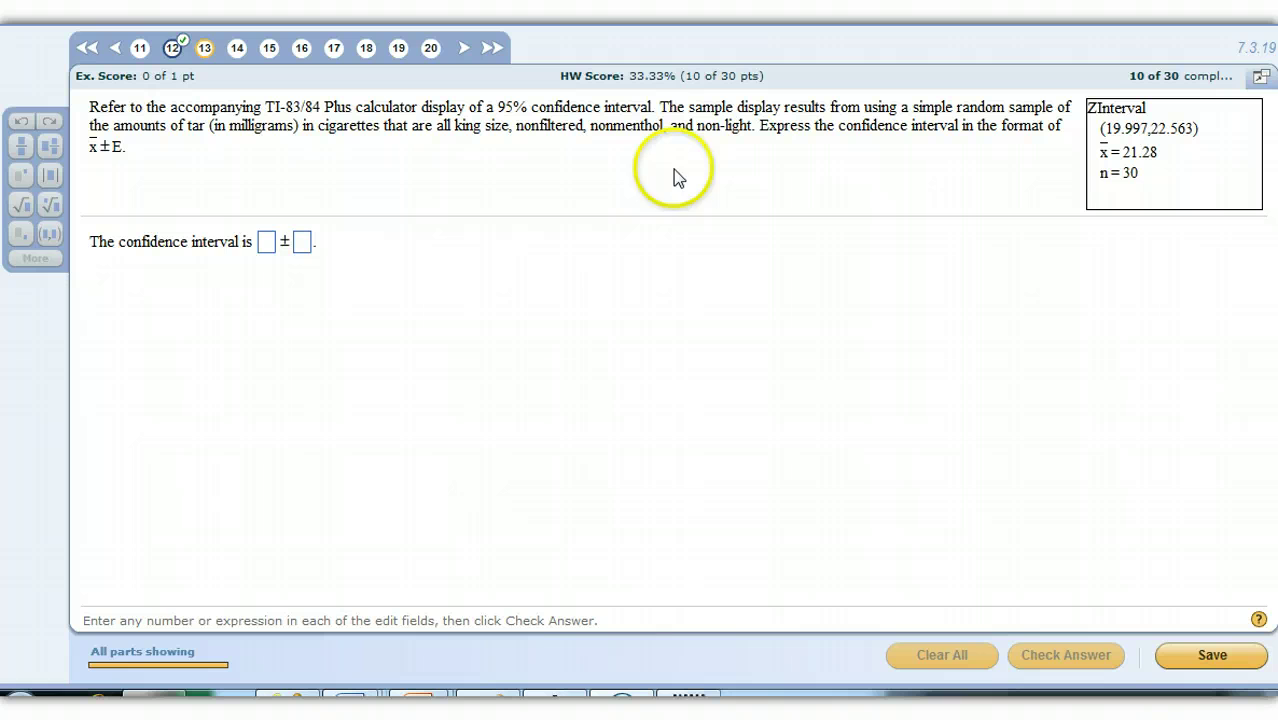
# Step: Enter 21.28 as the interval centre and switch over to the TI-83 Plus emulator
pyautogui.click(268, 243)
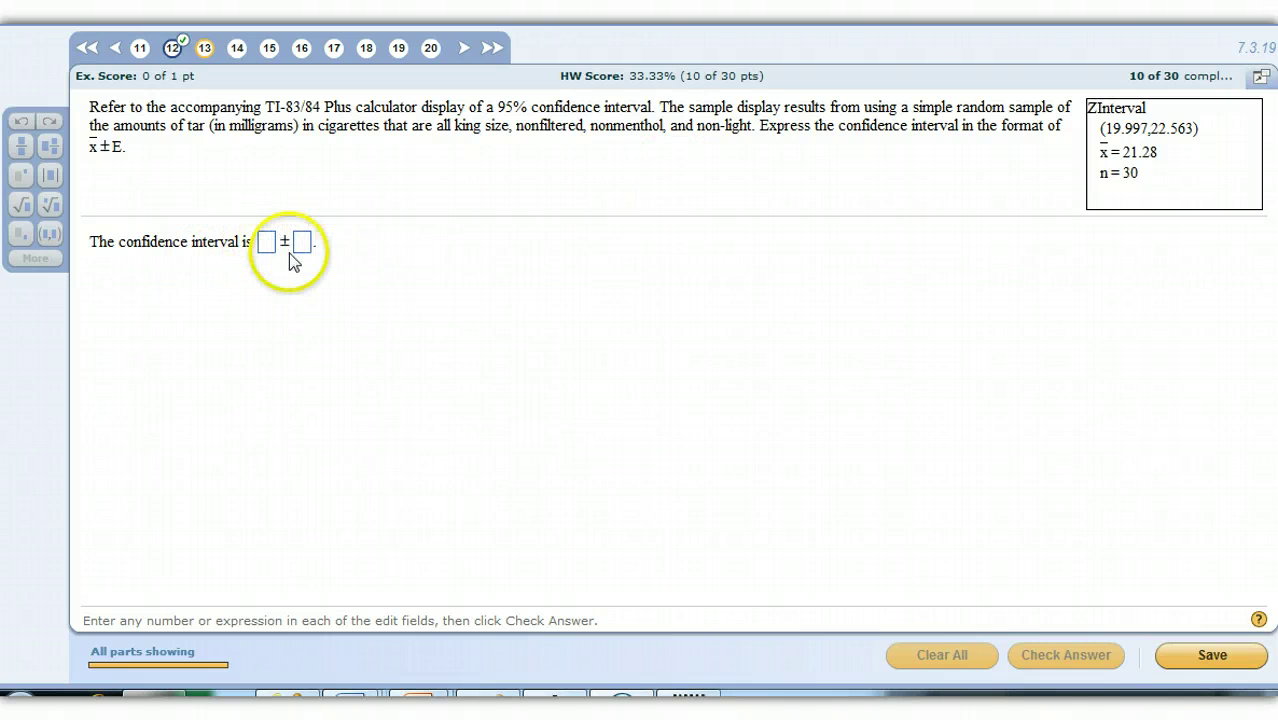
pyautogui.click(301, 250)
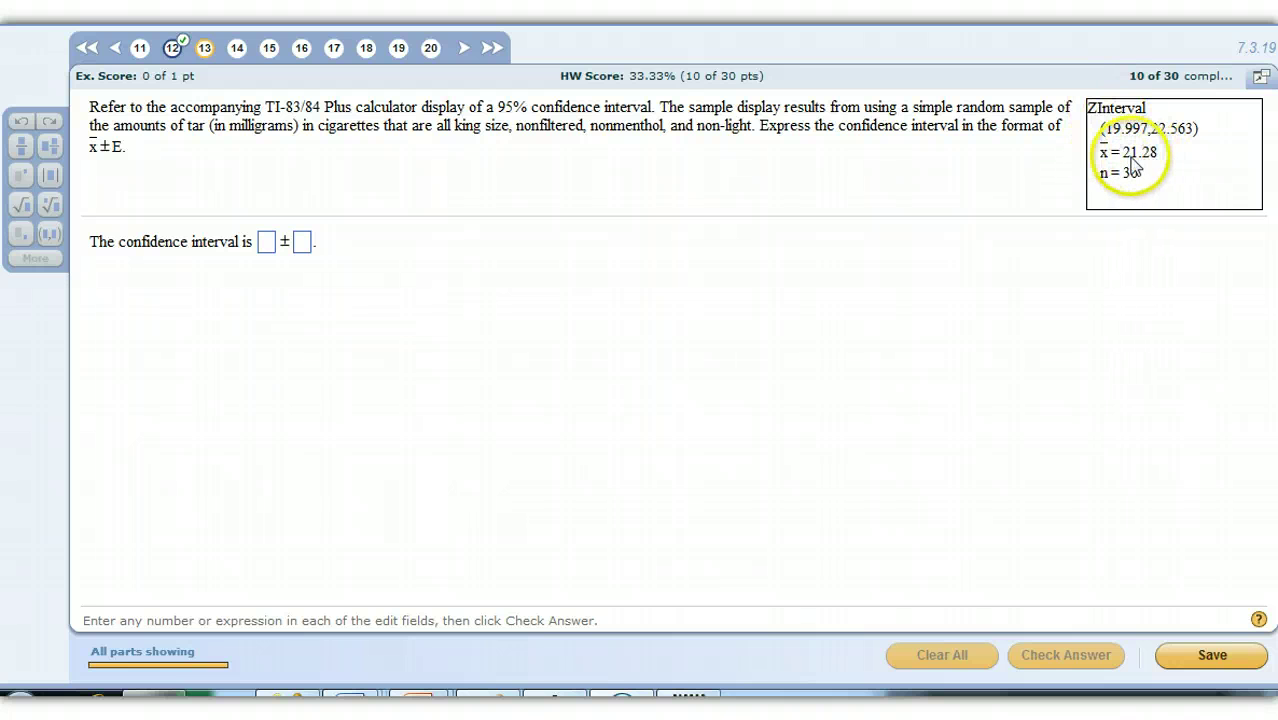
pyautogui.click(270, 248)
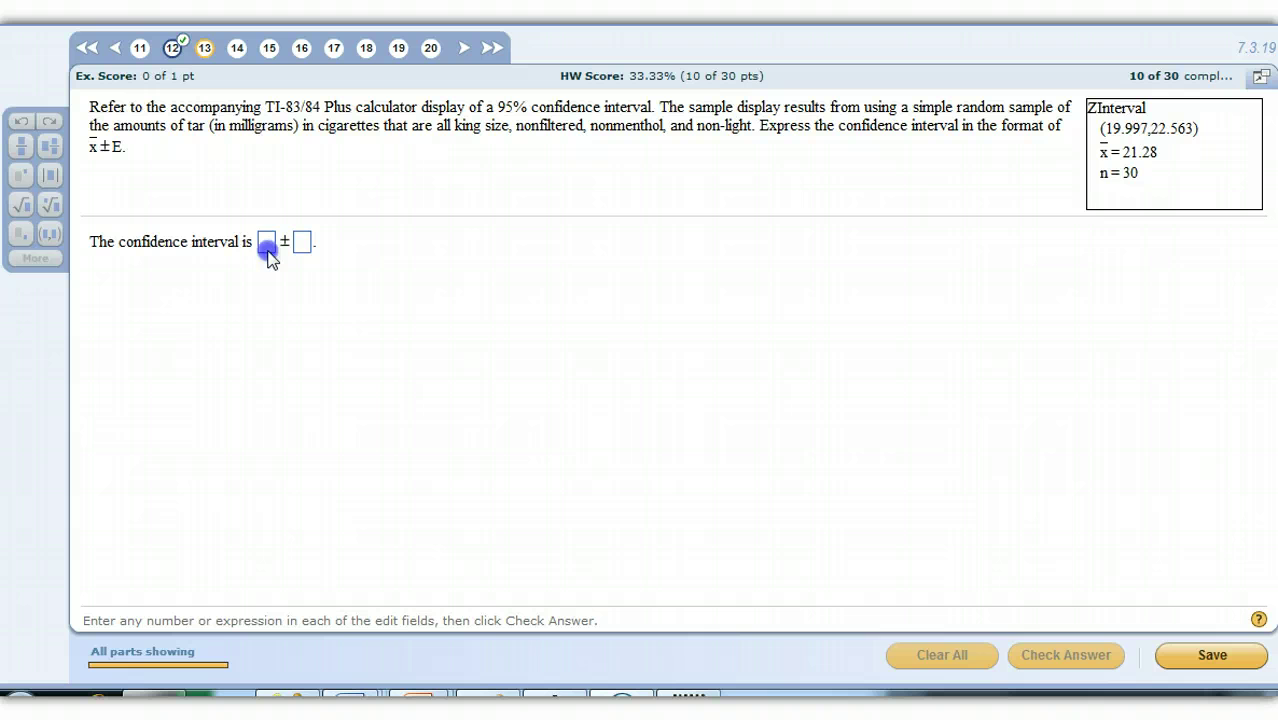
pyautogui.write('21.28')
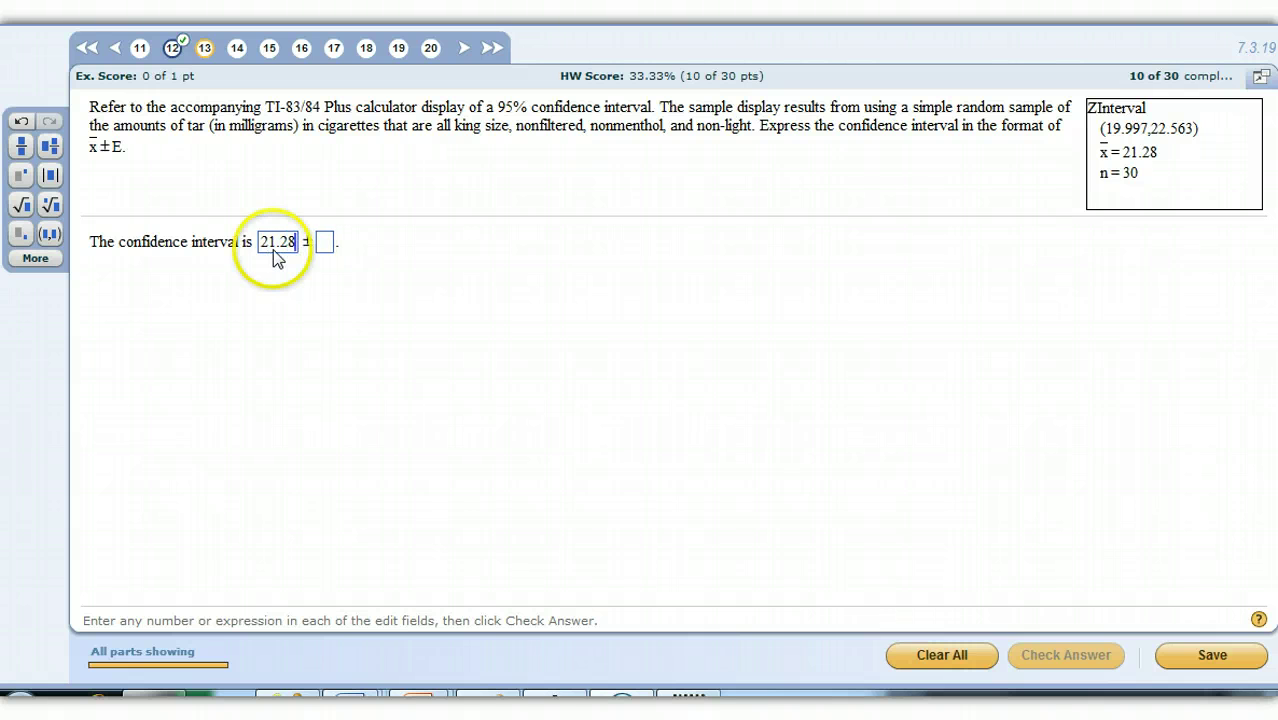
pyautogui.click(320, 247)
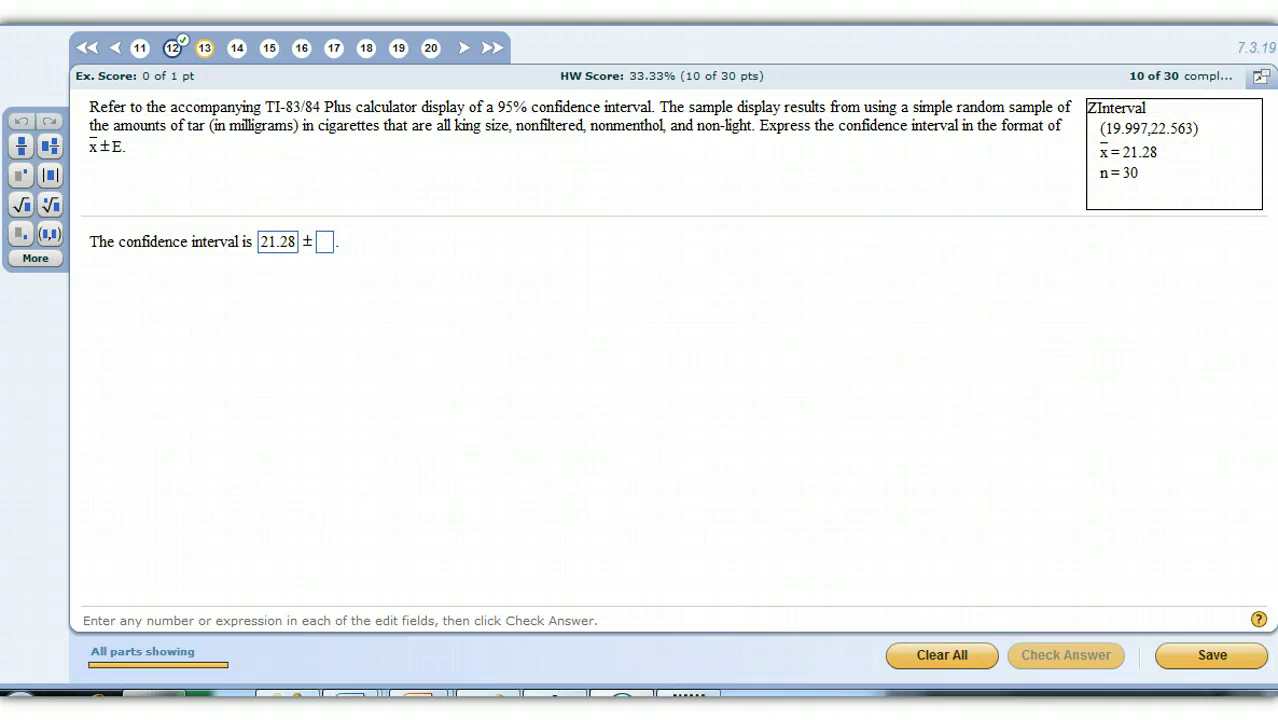
pyautogui.hotkey('alt', 'Tab')
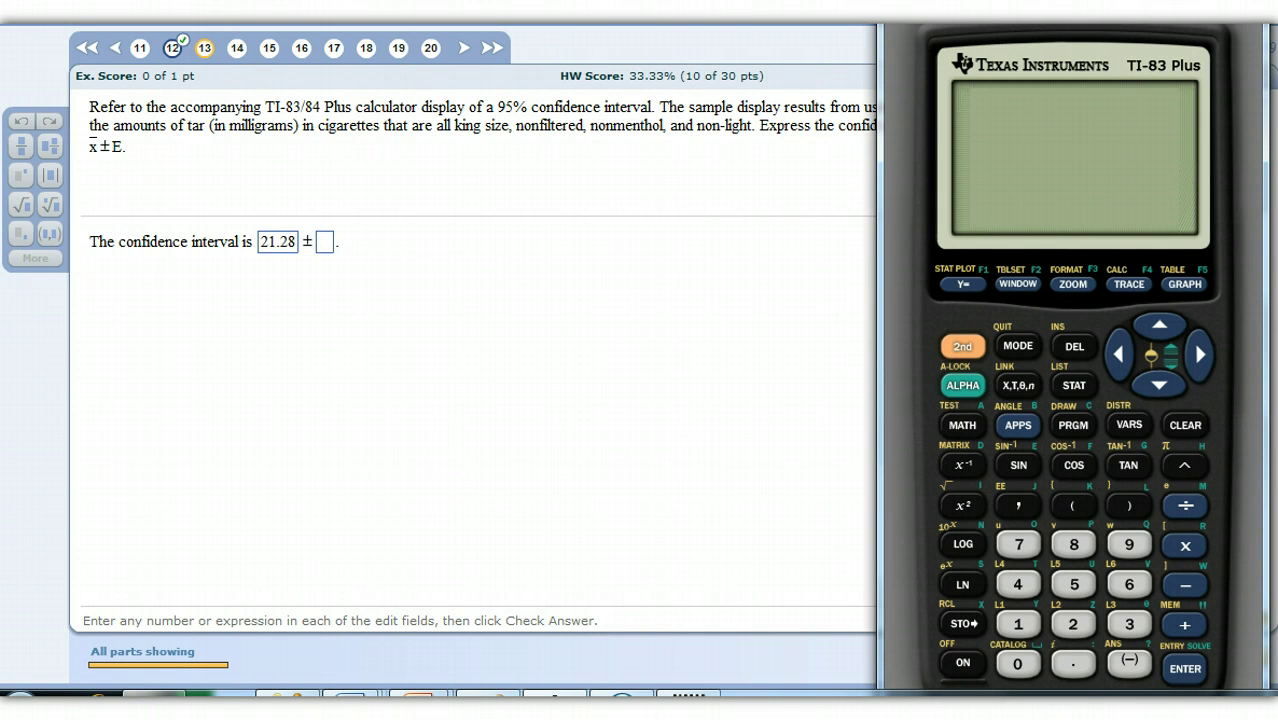
# Step: Turn on and clear the calculator, then compute the interval width 22.563 − 19.997 = 2.566
pyautogui.moveTo(1070, 12); pyautogui.dragTo(747, 6)
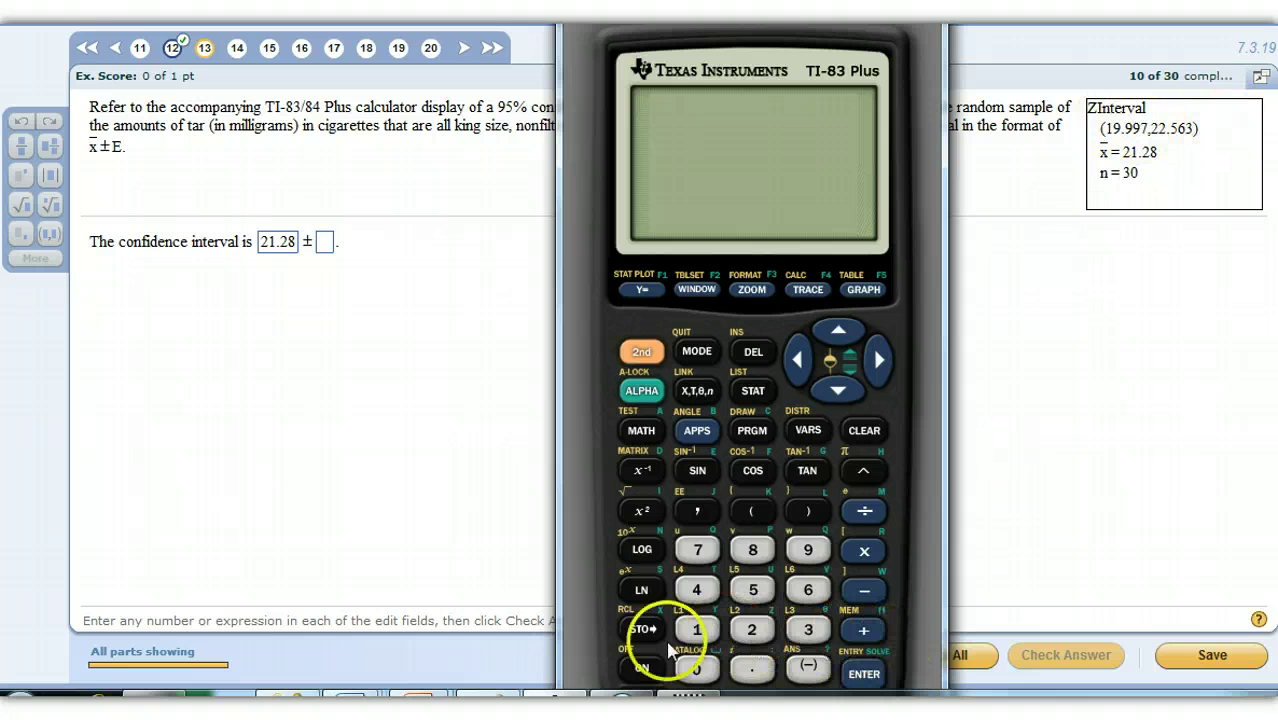
pyautogui.click(630, 670)
pyautogui.click(850, 436)
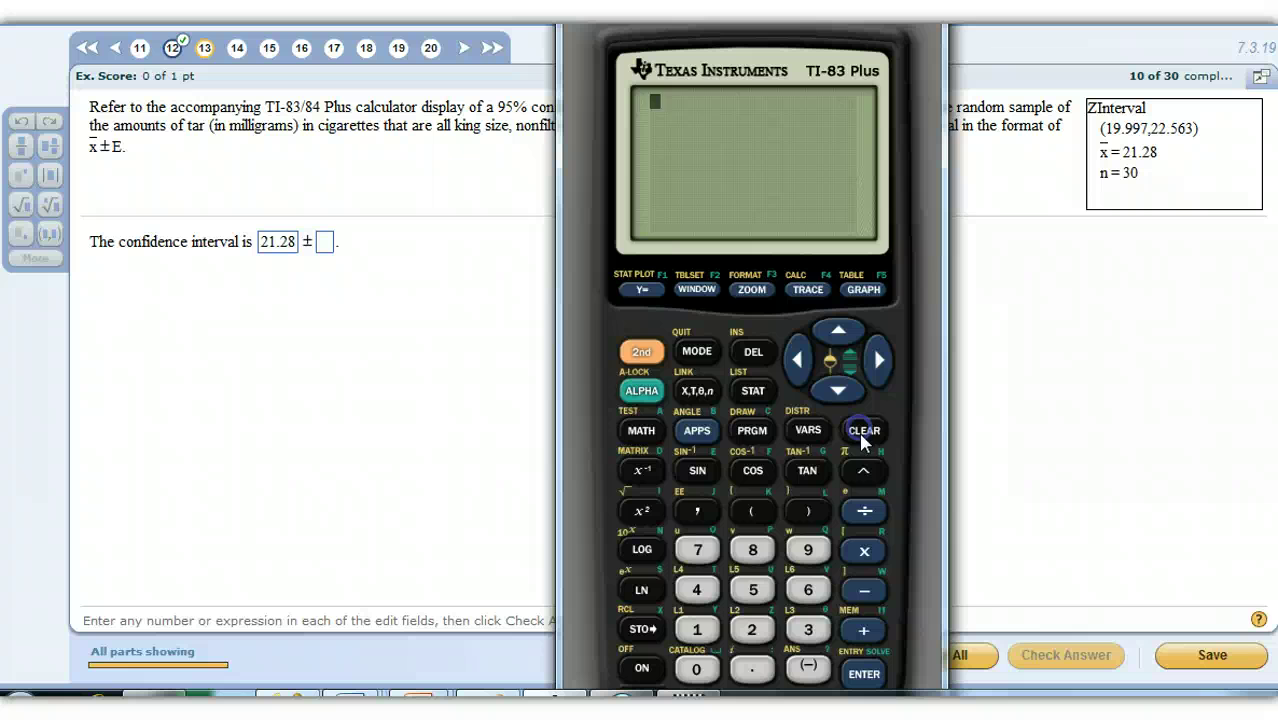
pyautogui.click(753, 630)
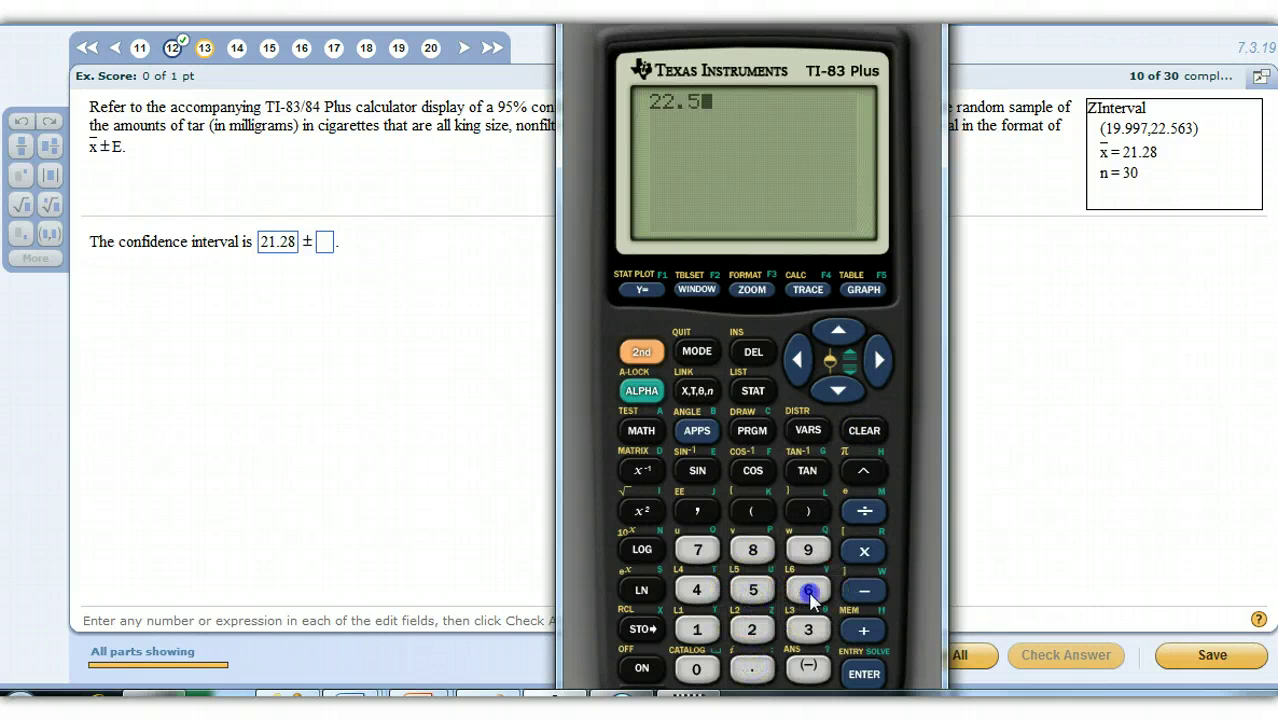
pyautogui.click(808, 630)
pyautogui.click(864, 589)
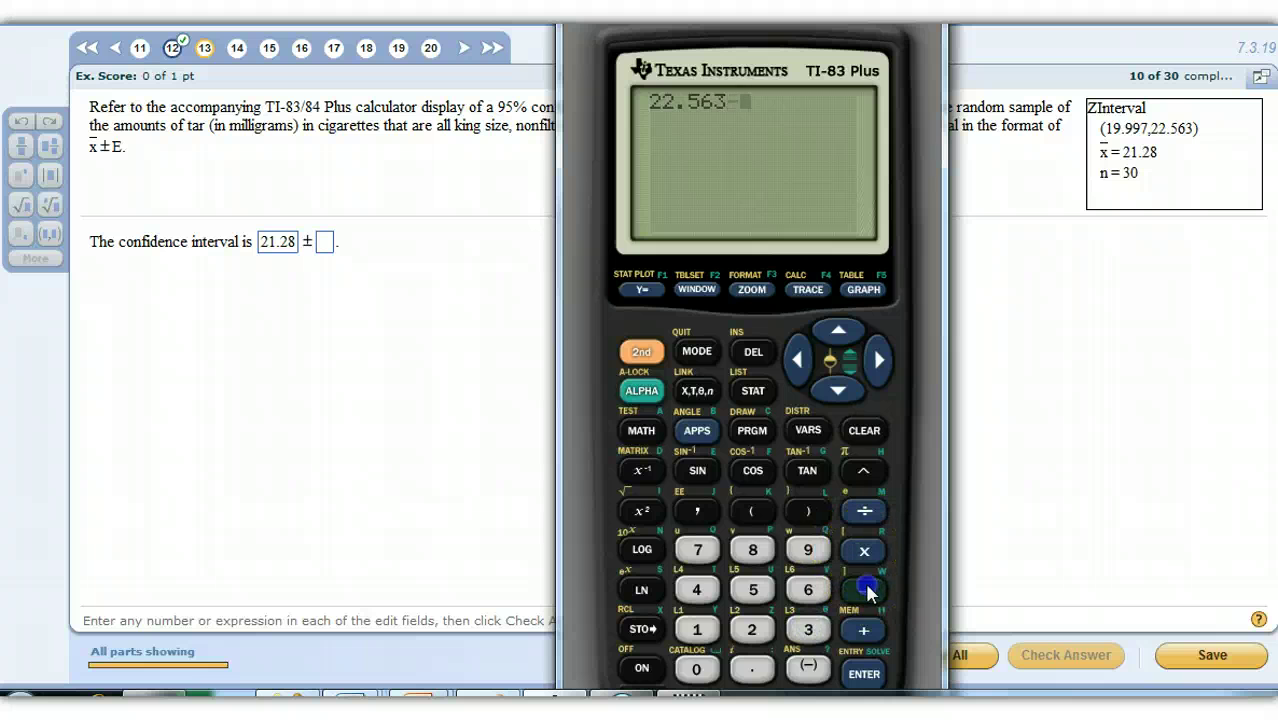
pyautogui.click(690, 634)
pyautogui.click(808, 550)
pyautogui.click(752, 668)
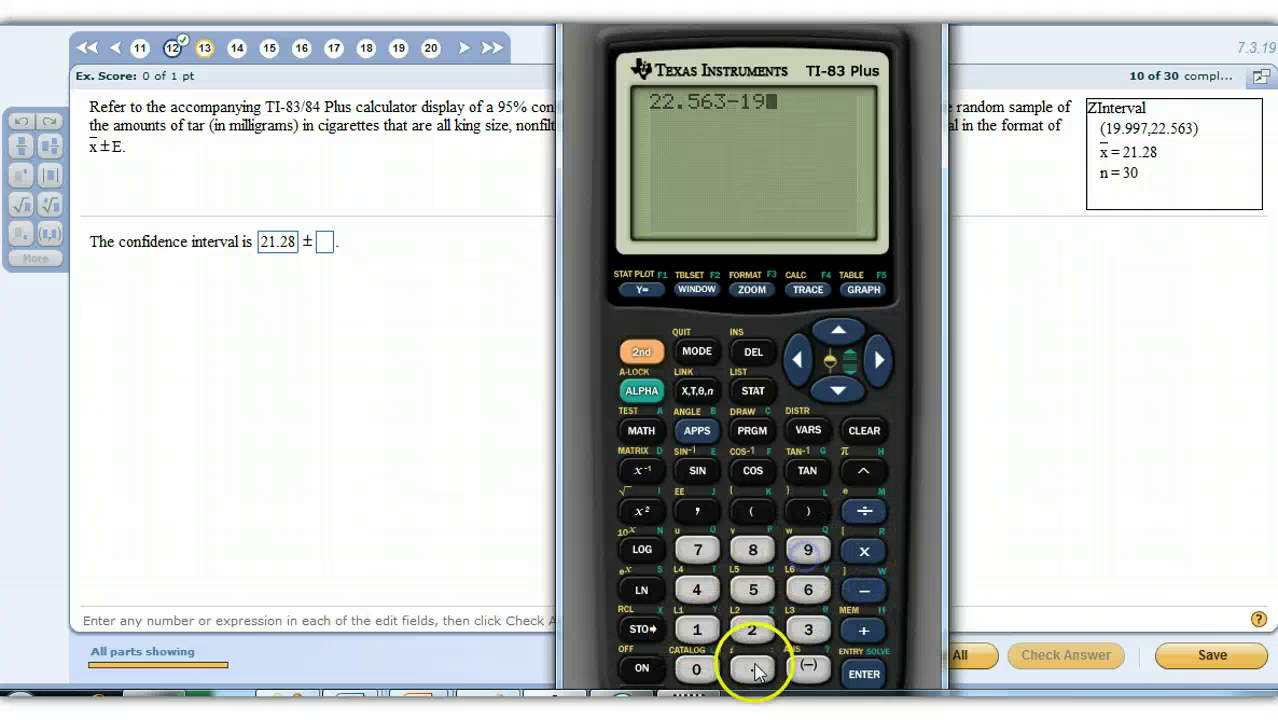
pyautogui.click(806, 550)
pyautogui.click(697, 549)
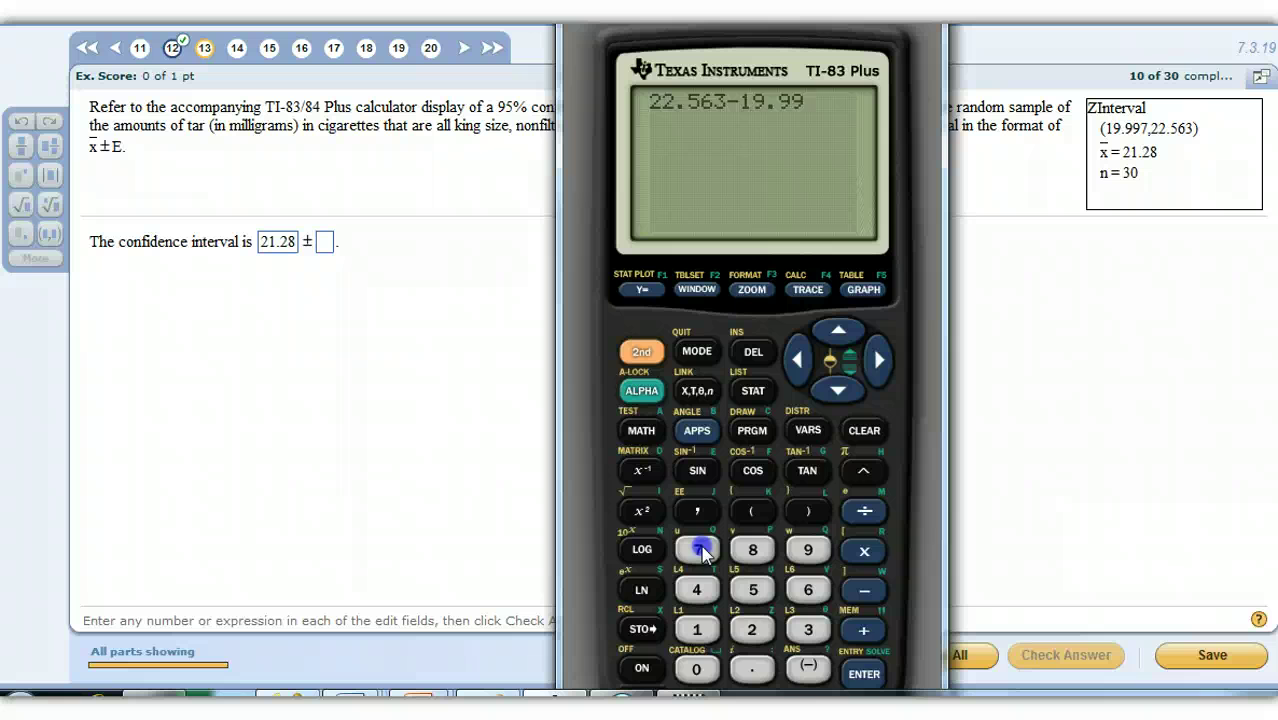
pyautogui.click(864, 673)
# Step: Halve the width to get the margin of error 1.283 for the second answer box
pyautogui.click(864, 511)
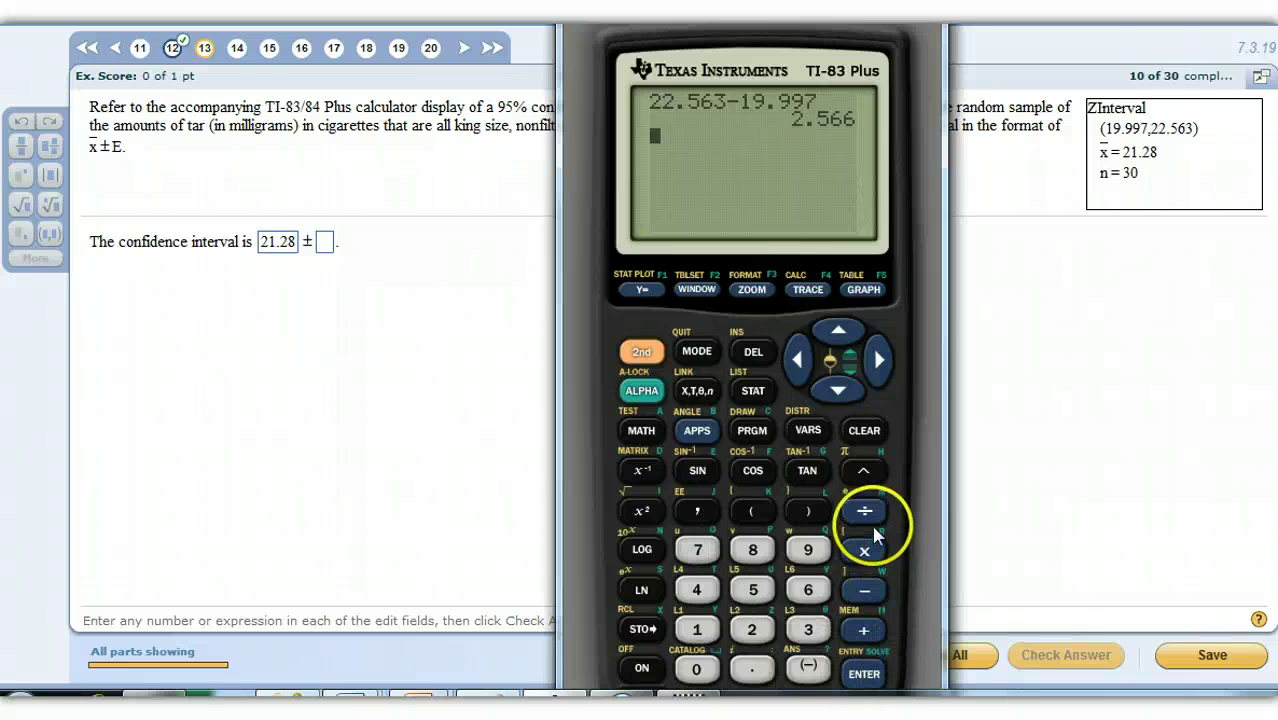
pyautogui.click(752, 629)
pyautogui.click(864, 673)
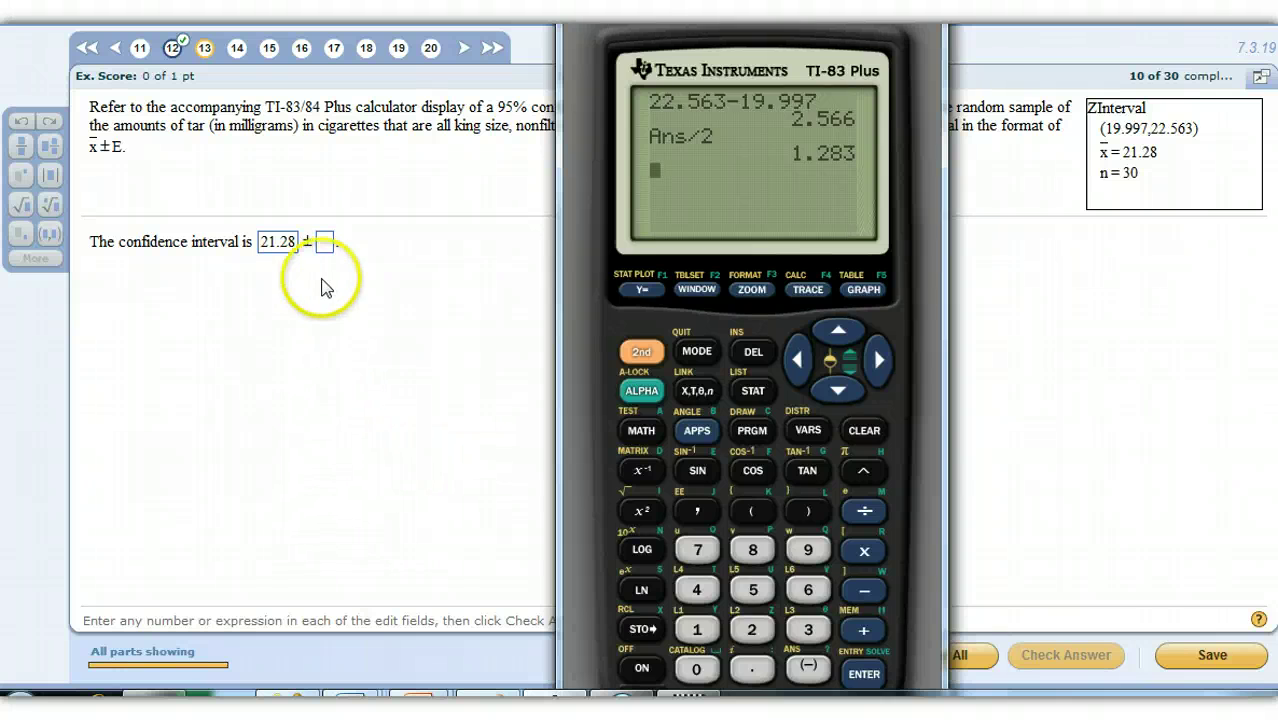
pyautogui.click(326, 243)
# Step: Enter 1.283 as the margin, submit it, and dismiss the Excellent! message
pyautogui.write('1.')
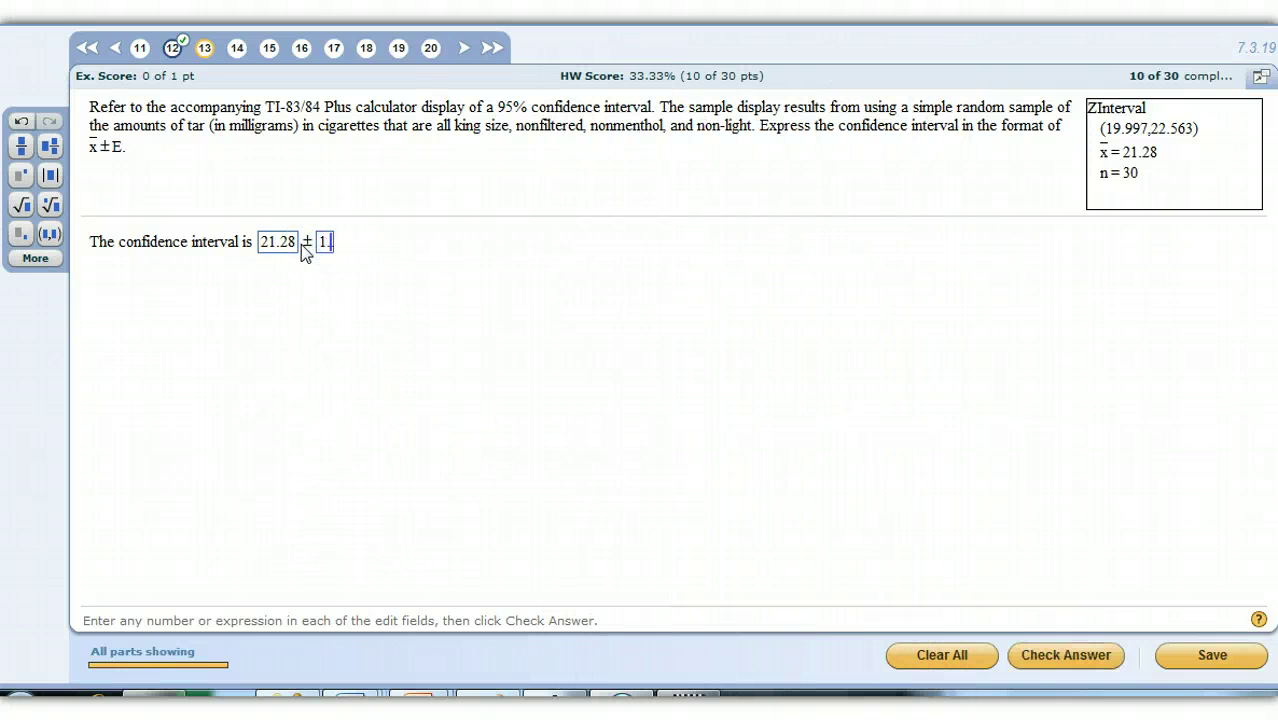
pyautogui.write('283')
pyautogui.press('Return')
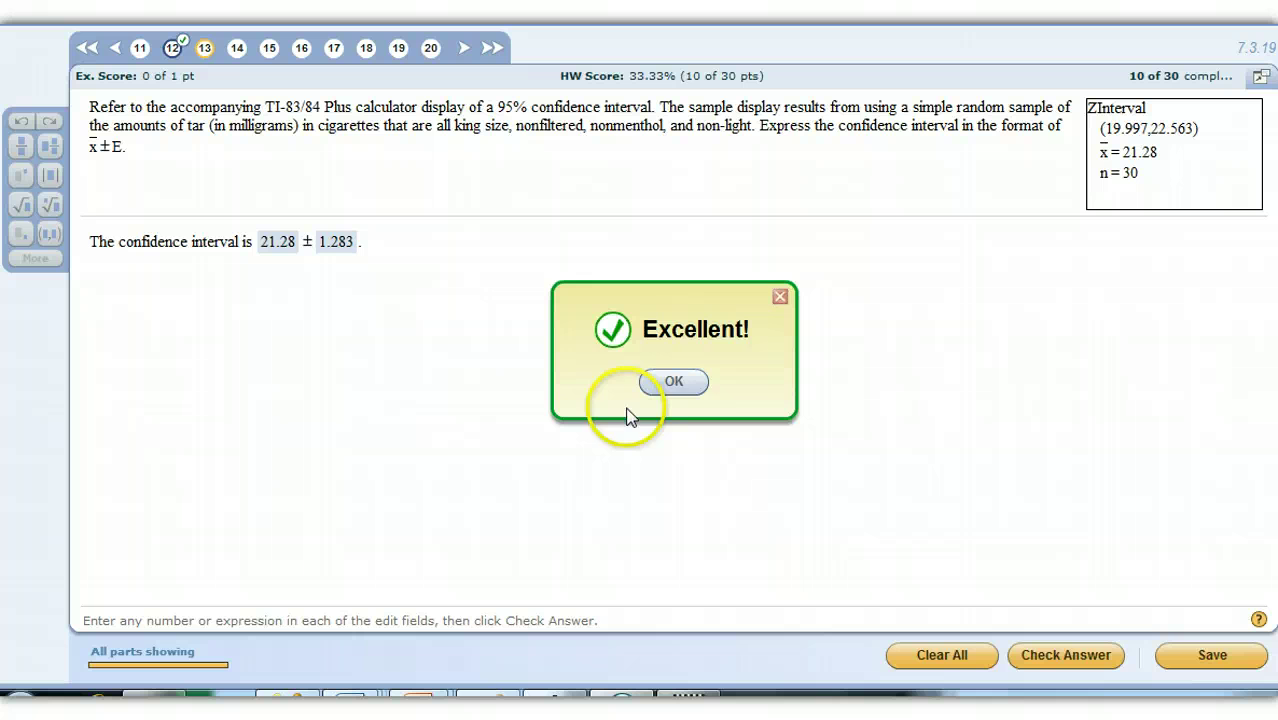
pyautogui.click(672, 379)
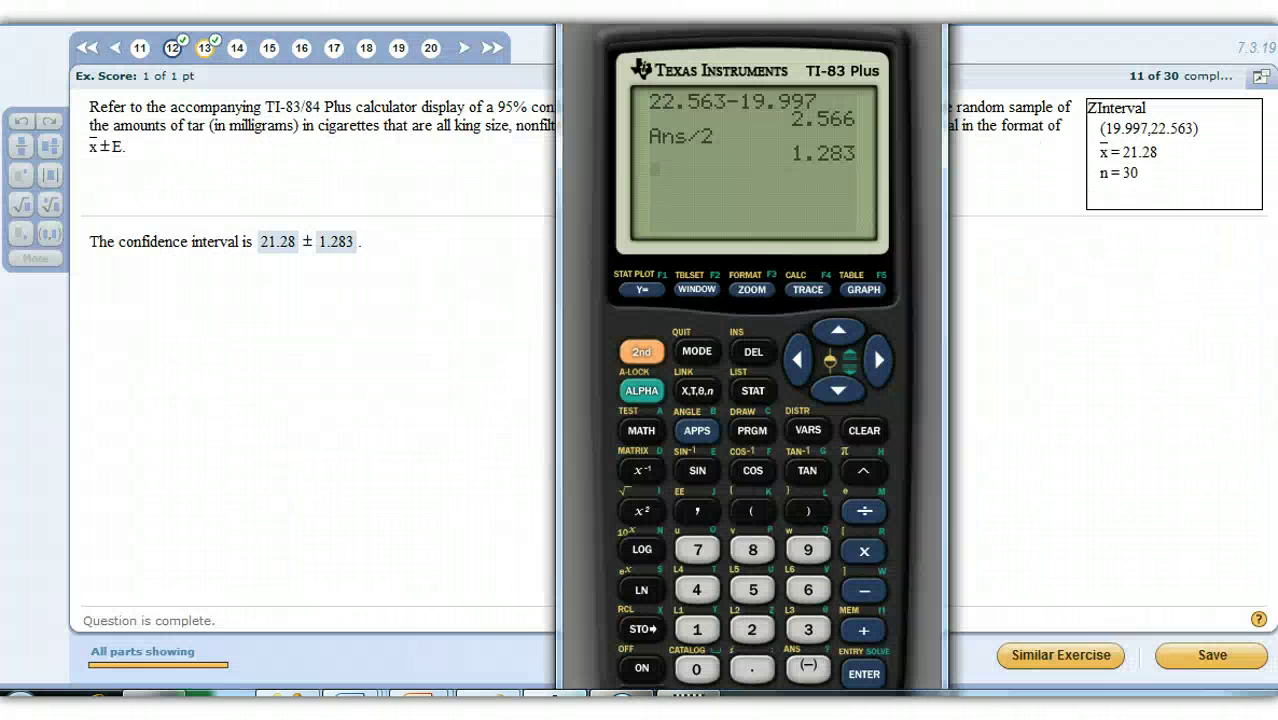
# Step: Clear the calculator and compute 22.563 − 21.28 = 1.283
pyautogui.click(862, 430)
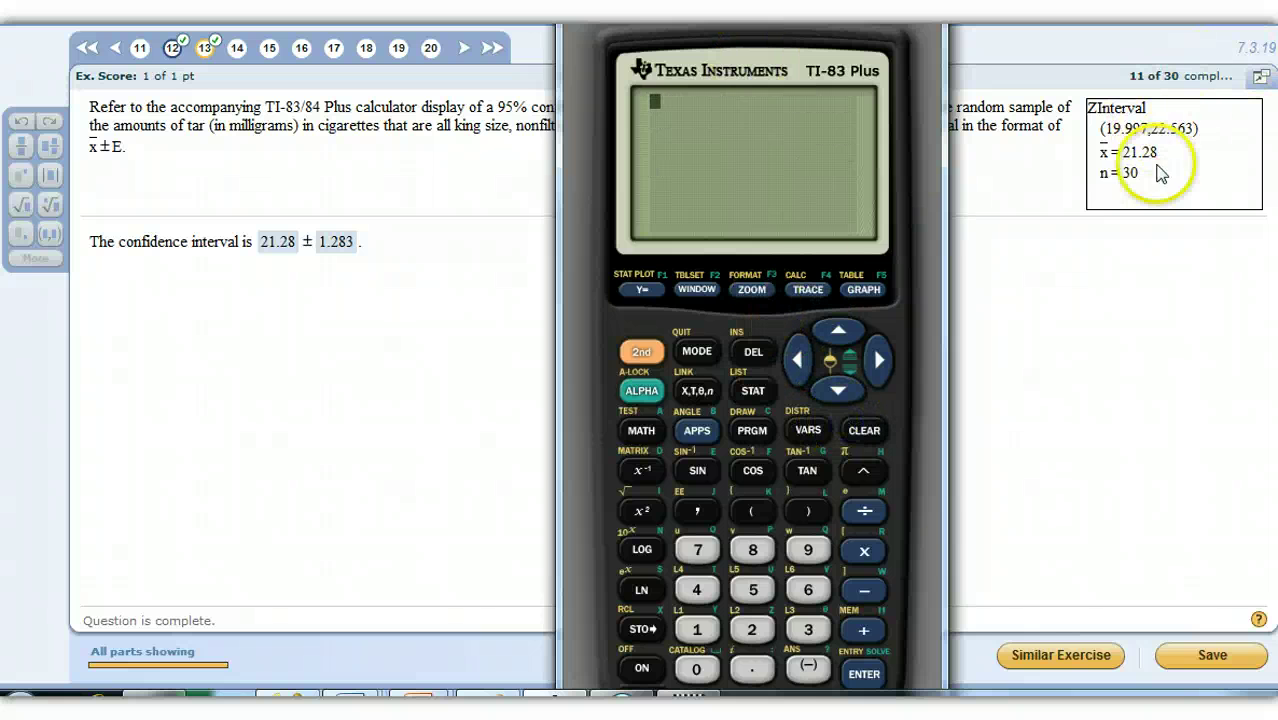
pyautogui.click(752, 629)
pyautogui.click(752, 629)
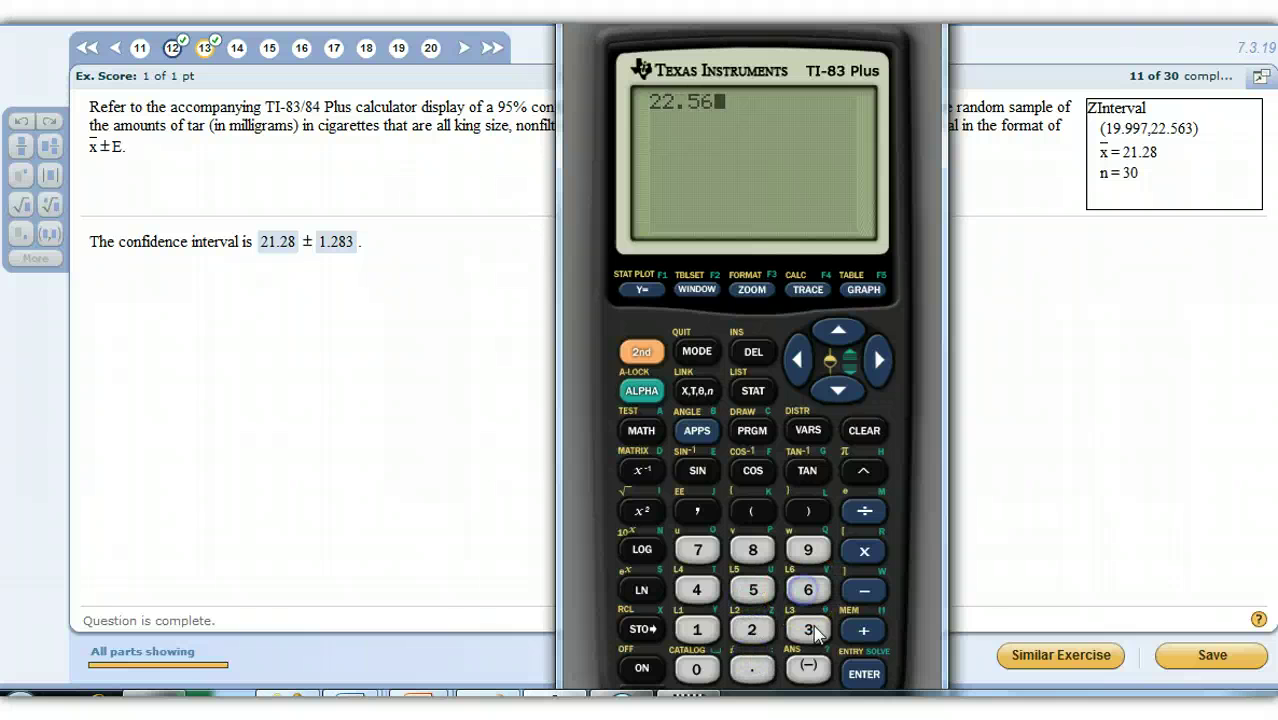
pyautogui.click(858, 596)
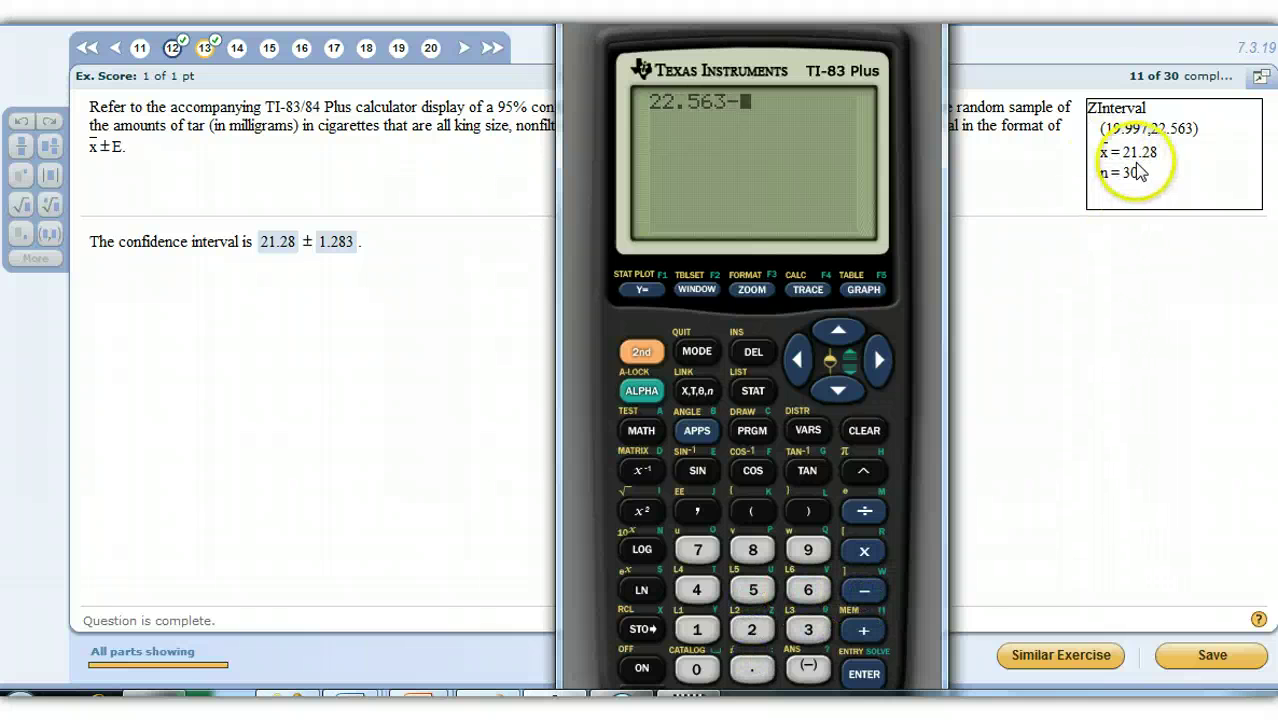
pyautogui.click(755, 629)
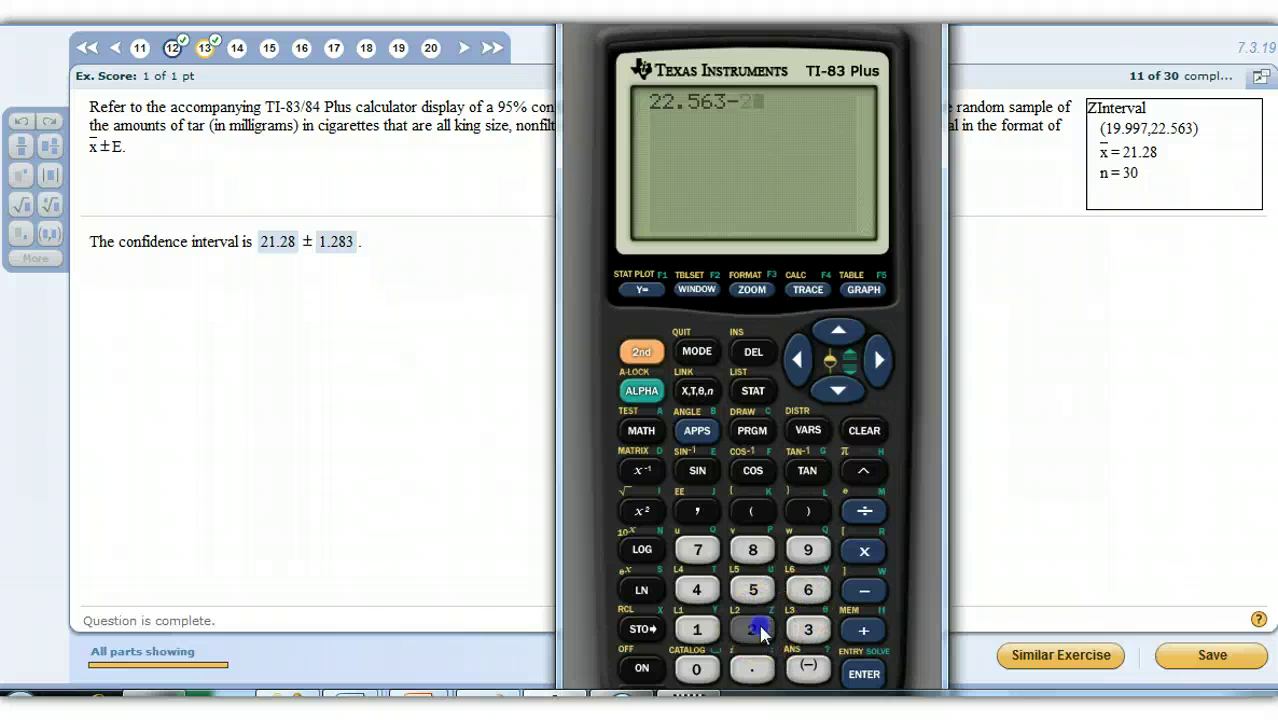
pyautogui.click(705, 630)
pyautogui.click(750, 627)
pyautogui.click(752, 549)
pyautogui.click(862, 673)
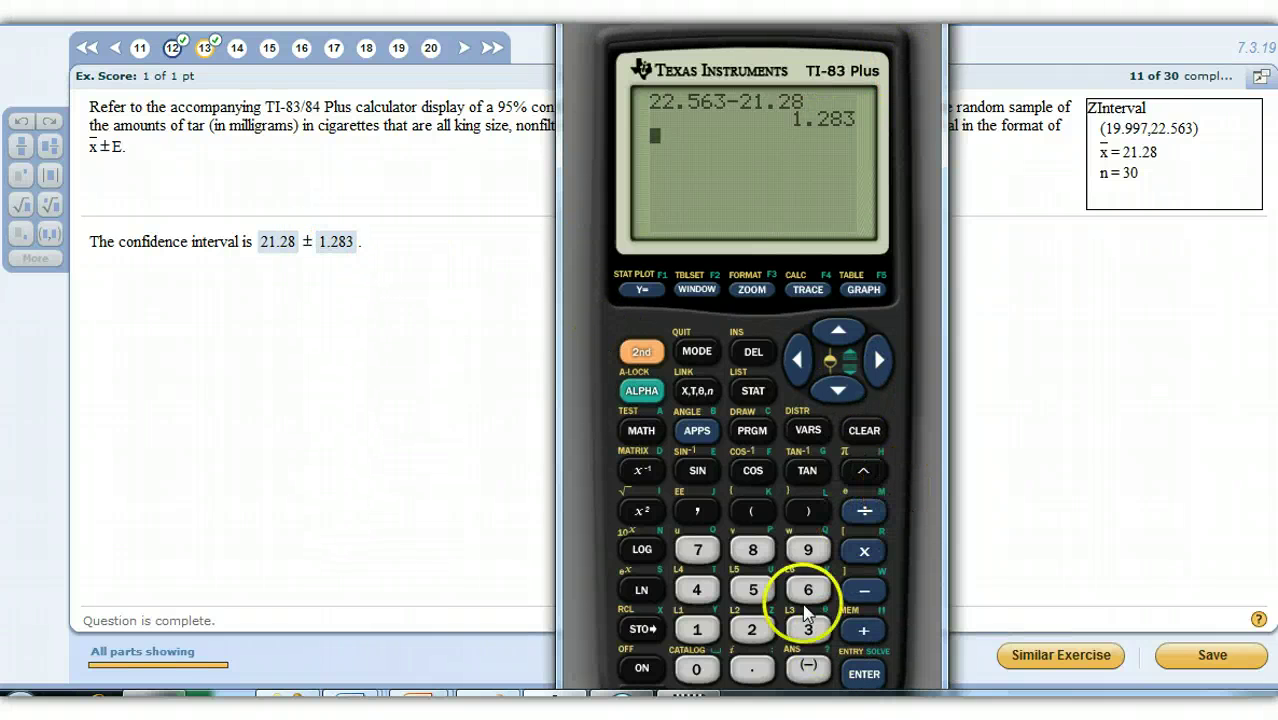
# Step: Compute 21.28 − 19.997 = 1.283 to confirm the margin from the lower side
pyautogui.click(752, 630)
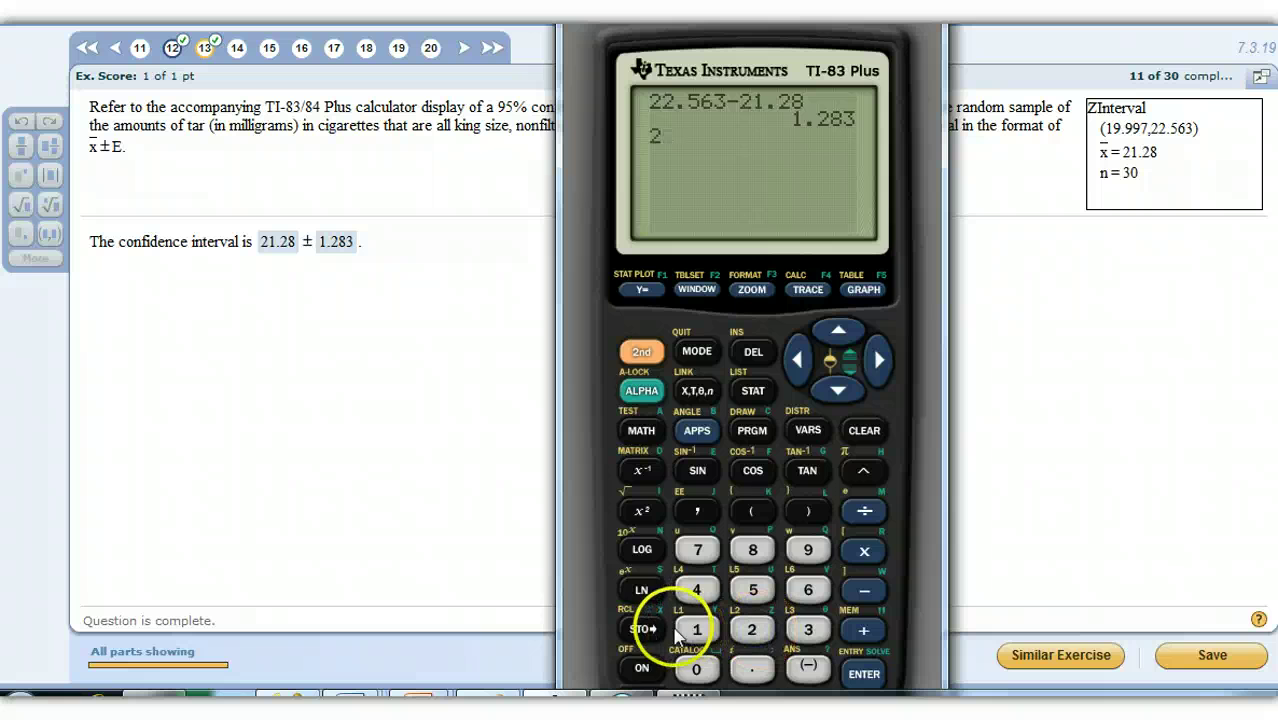
pyautogui.click(697, 630)
pyautogui.click(752, 669)
pyautogui.click(752, 630)
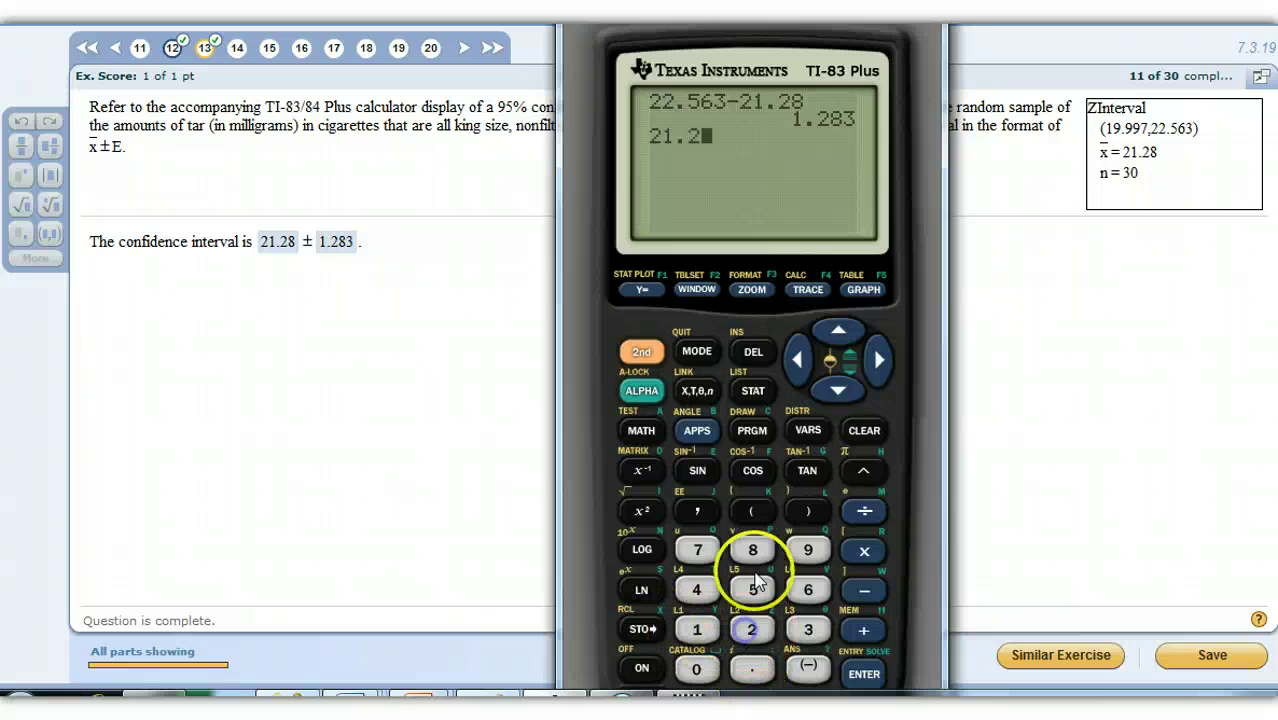
pyautogui.click(752, 550)
pyautogui.click(863, 589)
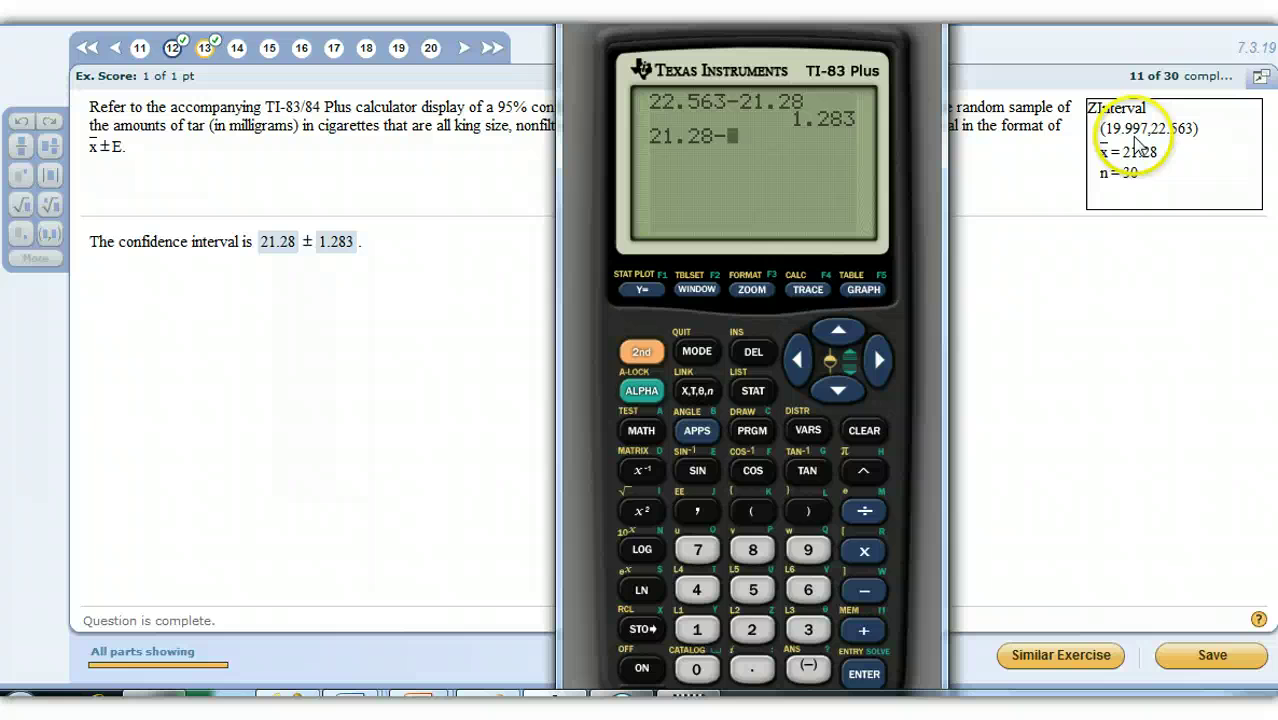
pyautogui.click(697, 628)
pyautogui.click(807, 552)
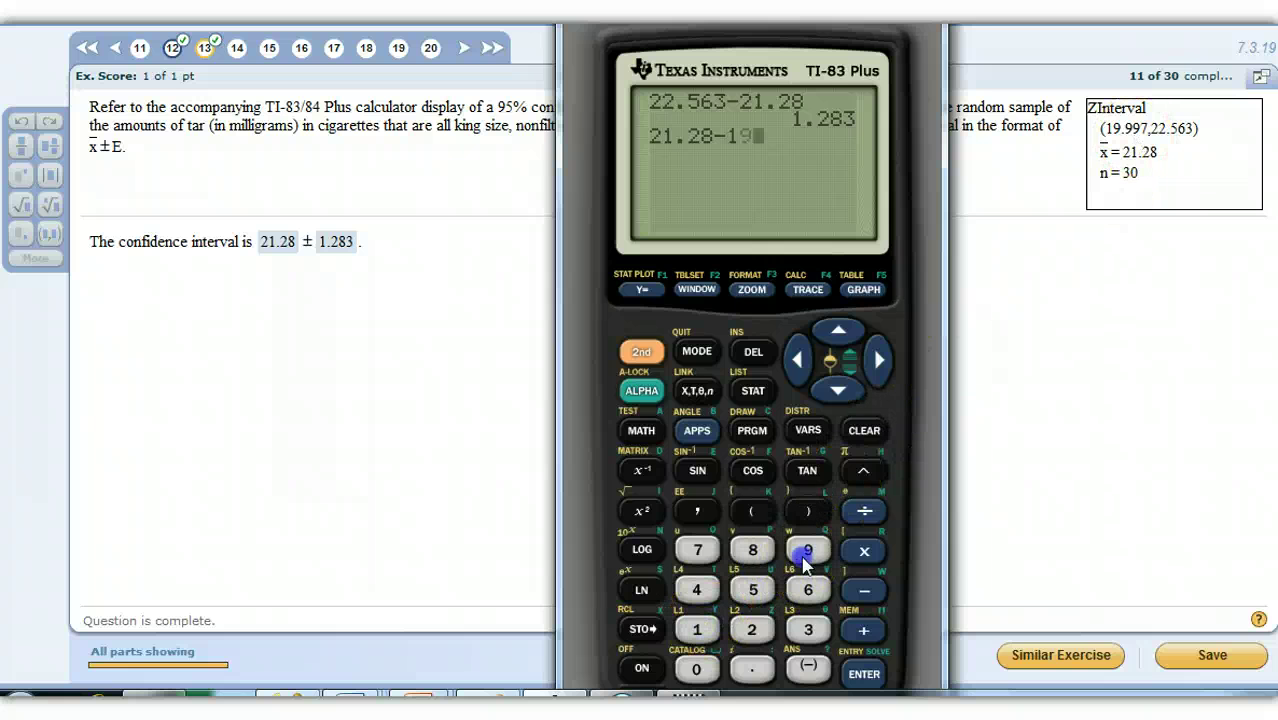
pyautogui.click(752, 669)
pyautogui.click(807, 550)
pyautogui.click(807, 550)
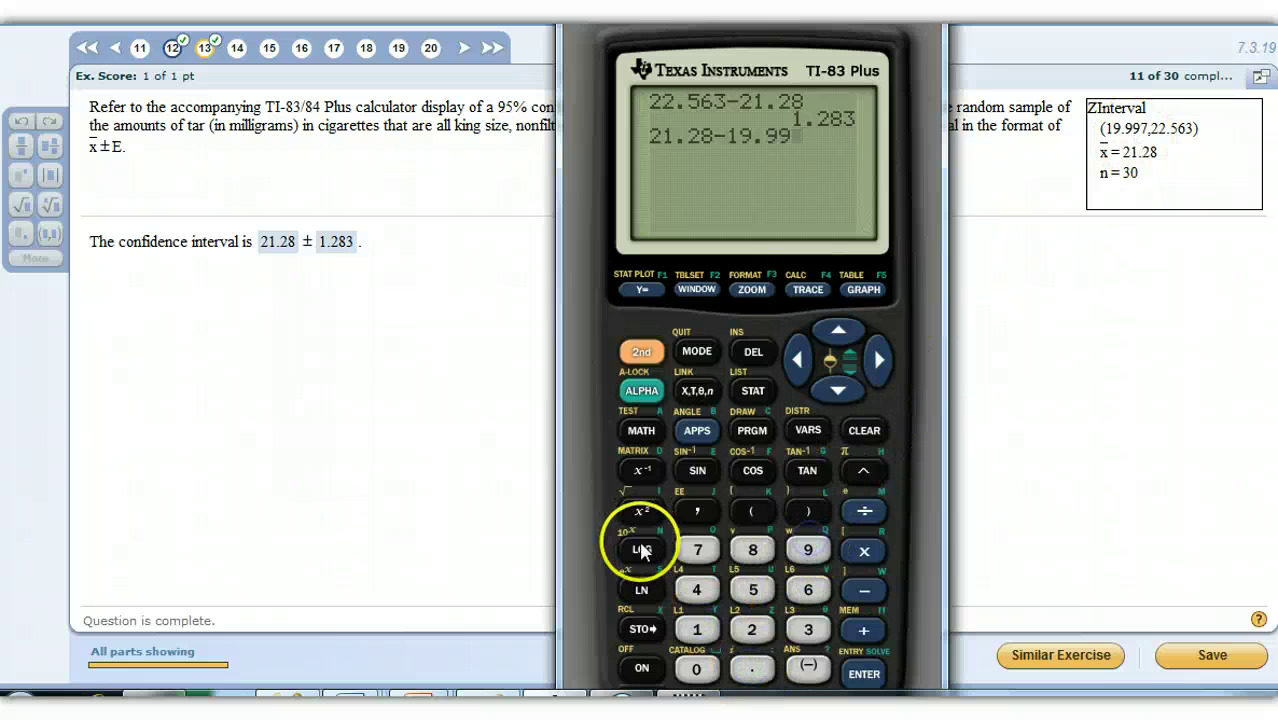
pyautogui.click(697, 550)
pyautogui.click(862, 673)
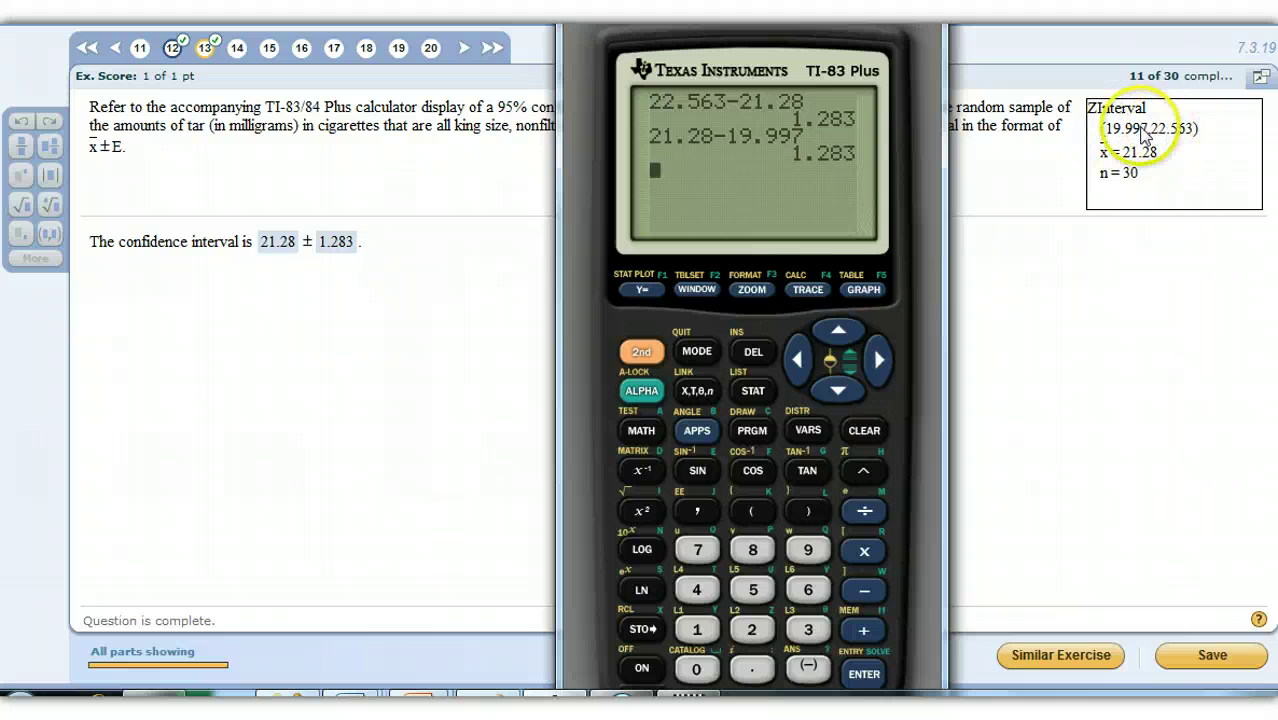
# Step: Go to question 14 on the women's weights sample
pyautogui.click(236, 50)
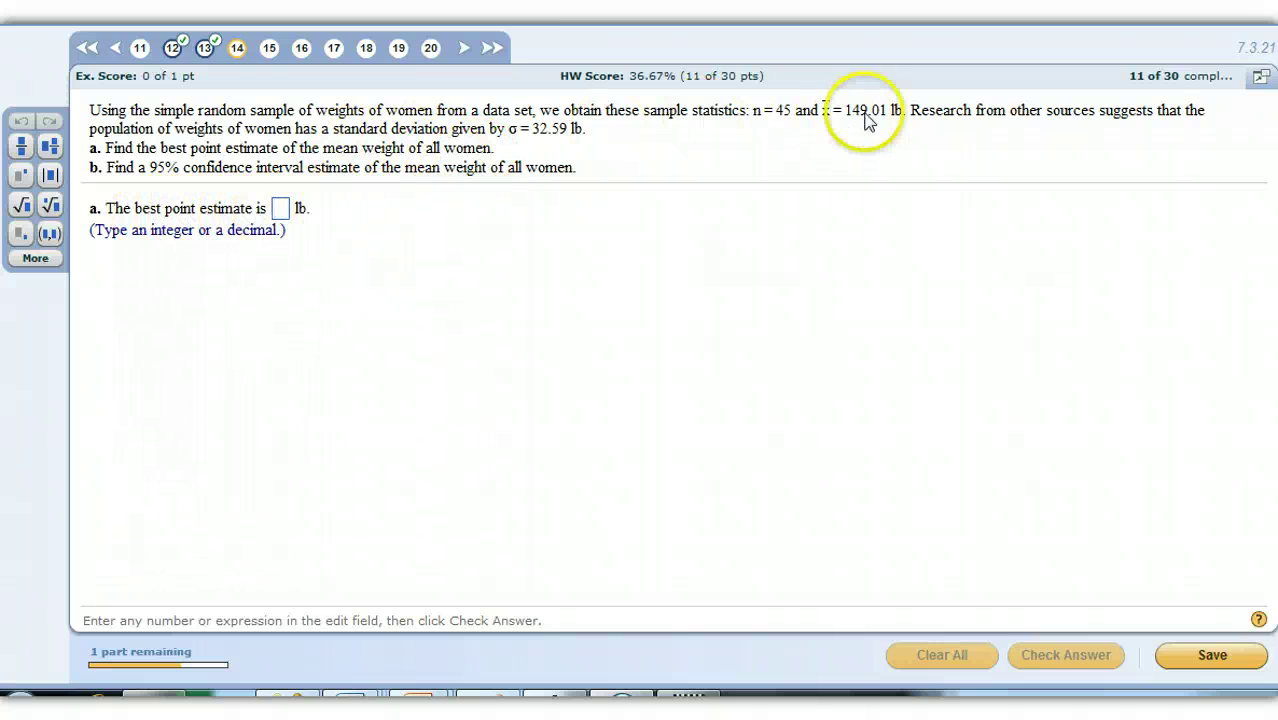
# Step: Submit 149.01 as the best point estimate and dismiss the correct-answer message
pyautogui.write('149.01')
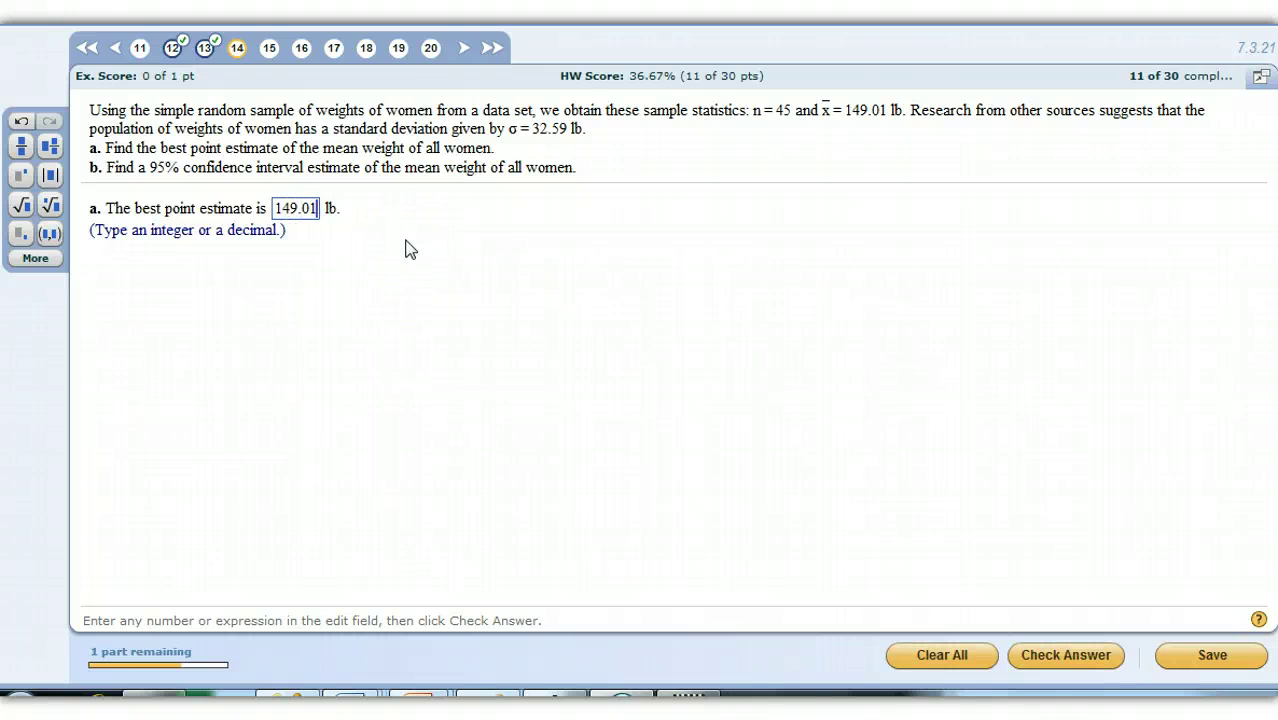
pyautogui.press('Return')
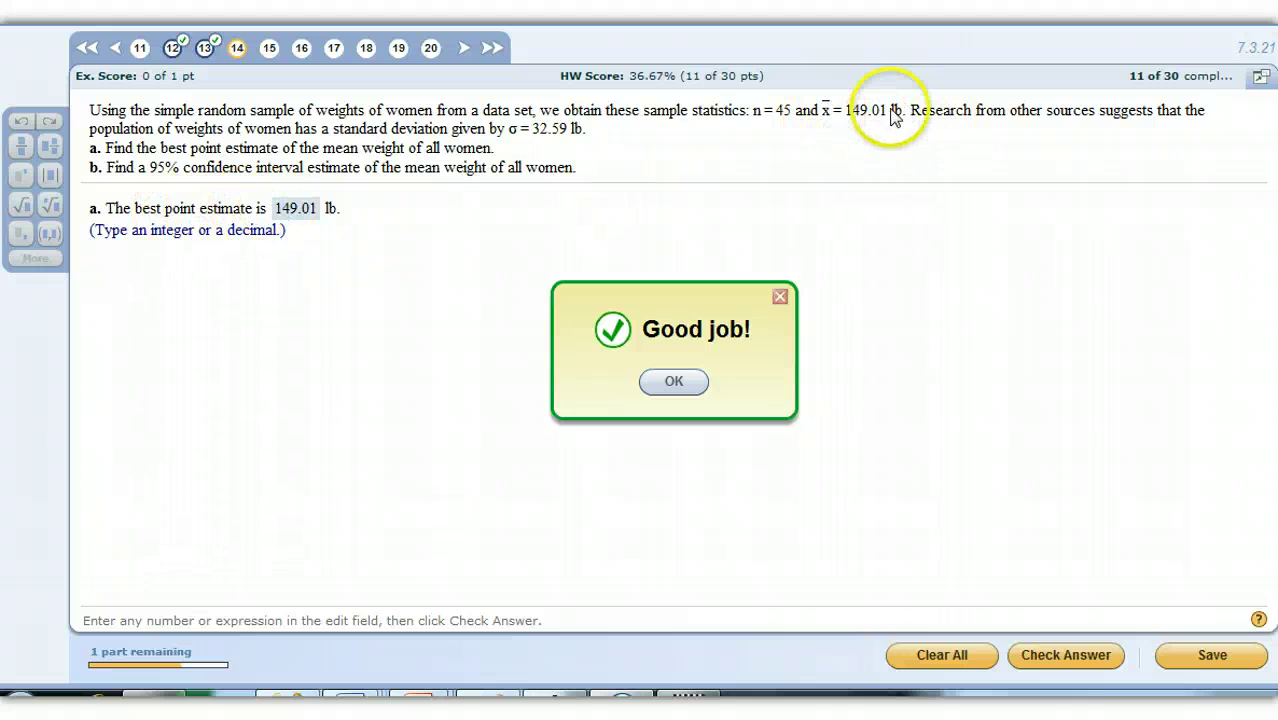
pyautogui.click(676, 381)
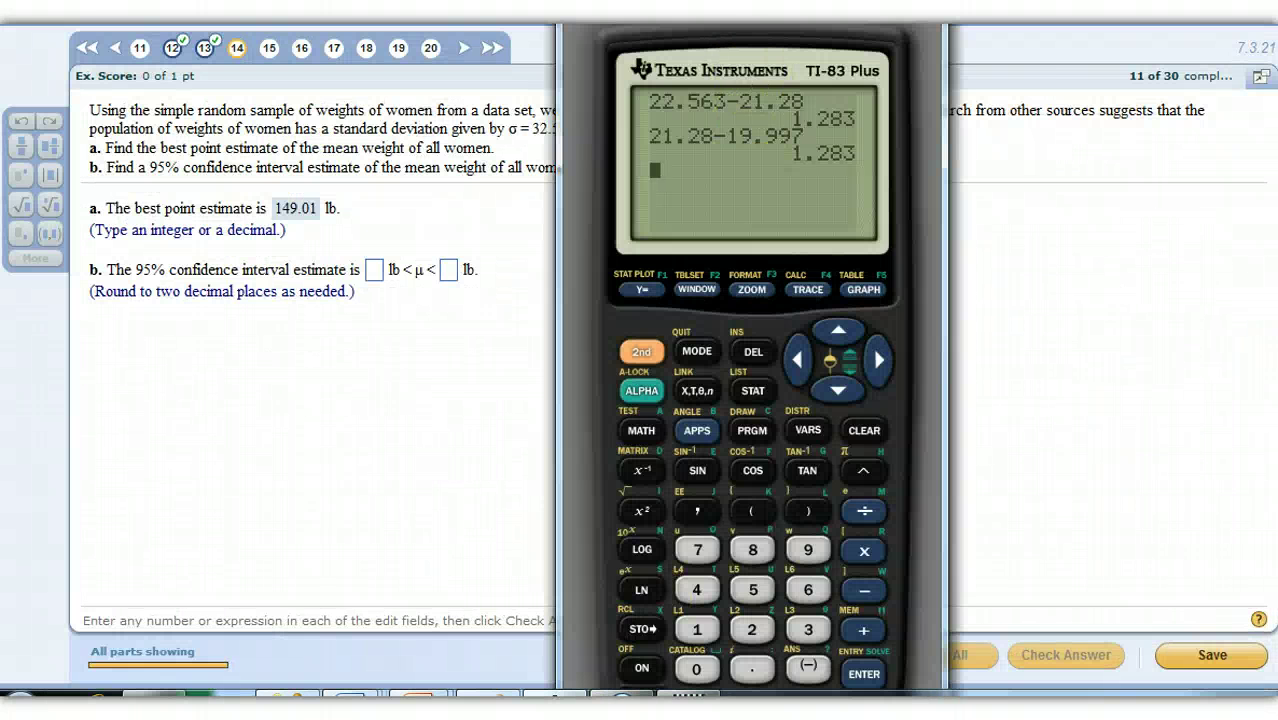
# Step: Reposition the calculator, clear its screen, and scroll the STAT TESTS list down to ZInterval
pyautogui.moveTo(740, 0); pyautogui.dragTo(778, 175)
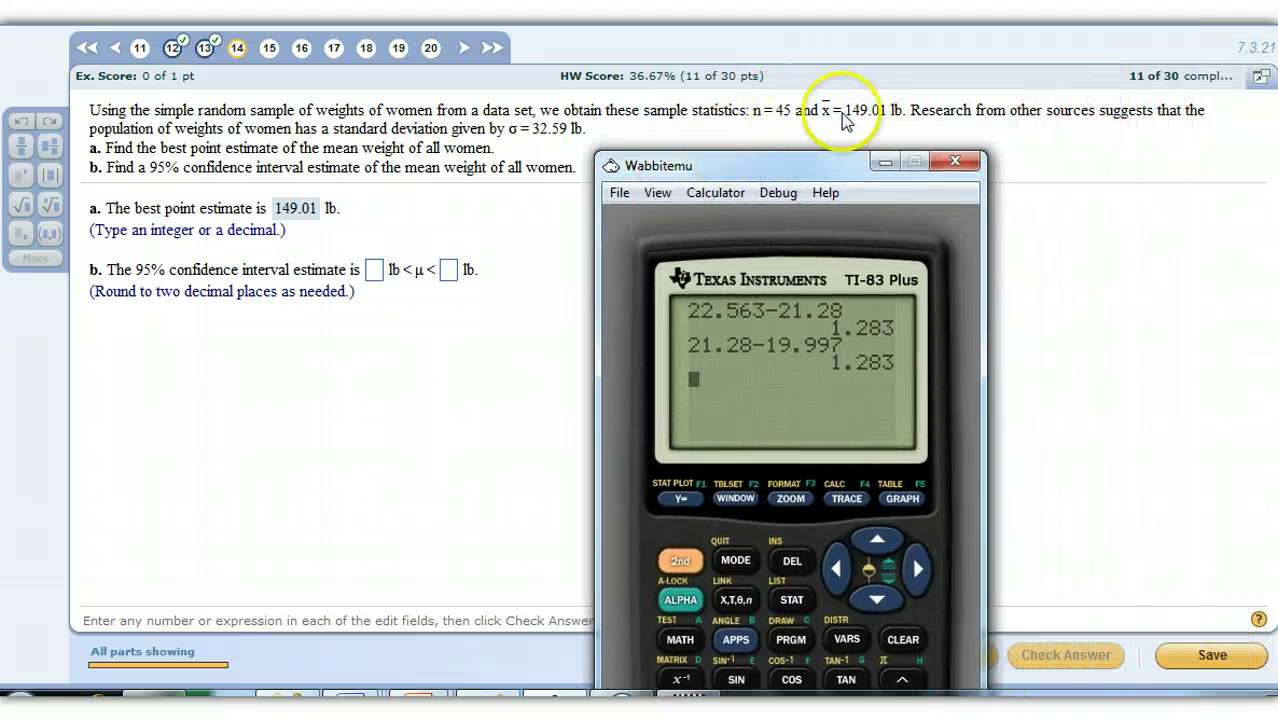
pyautogui.moveTo(819, 162); pyautogui.dragTo(862, 0)
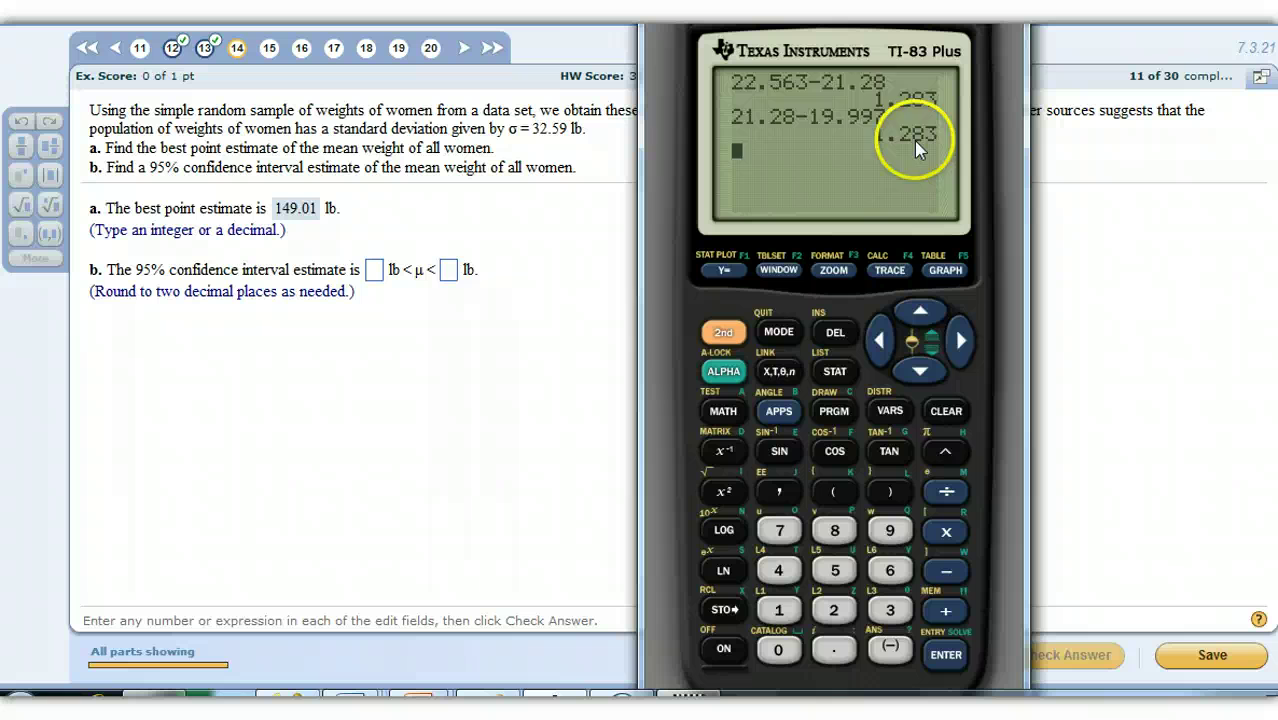
pyautogui.click(946, 413)
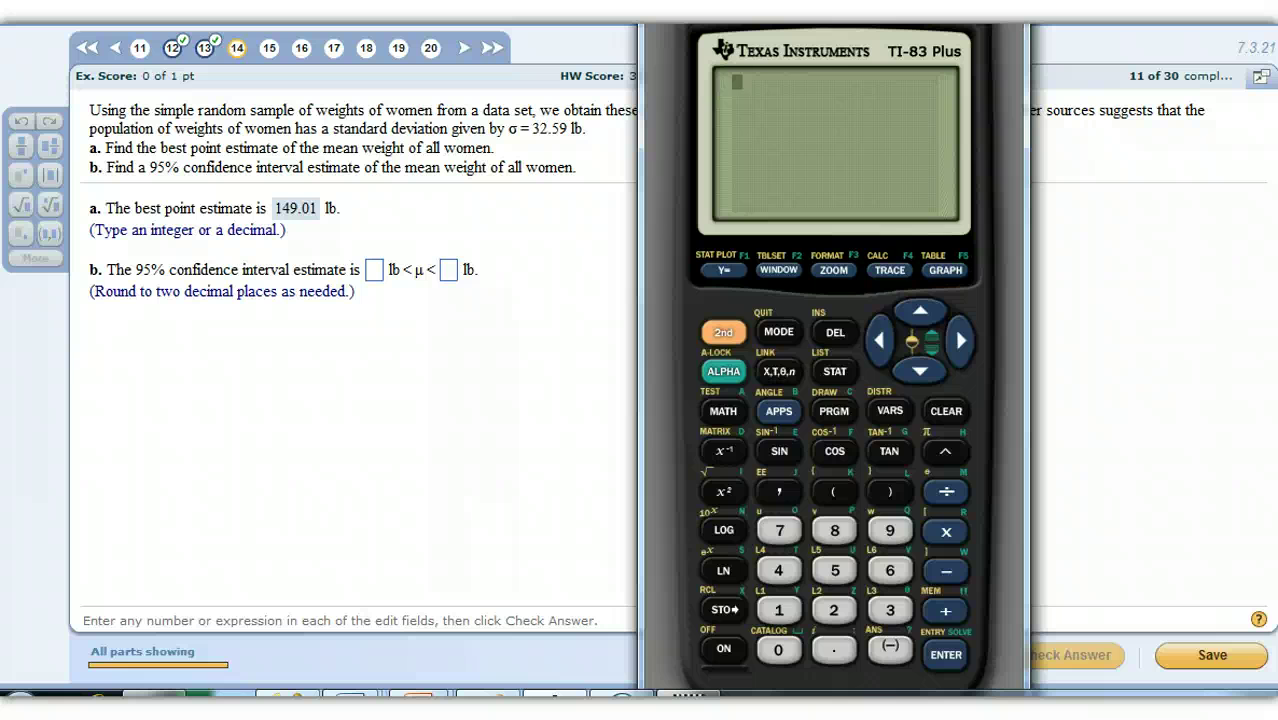
pyautogui.click(835, 371)
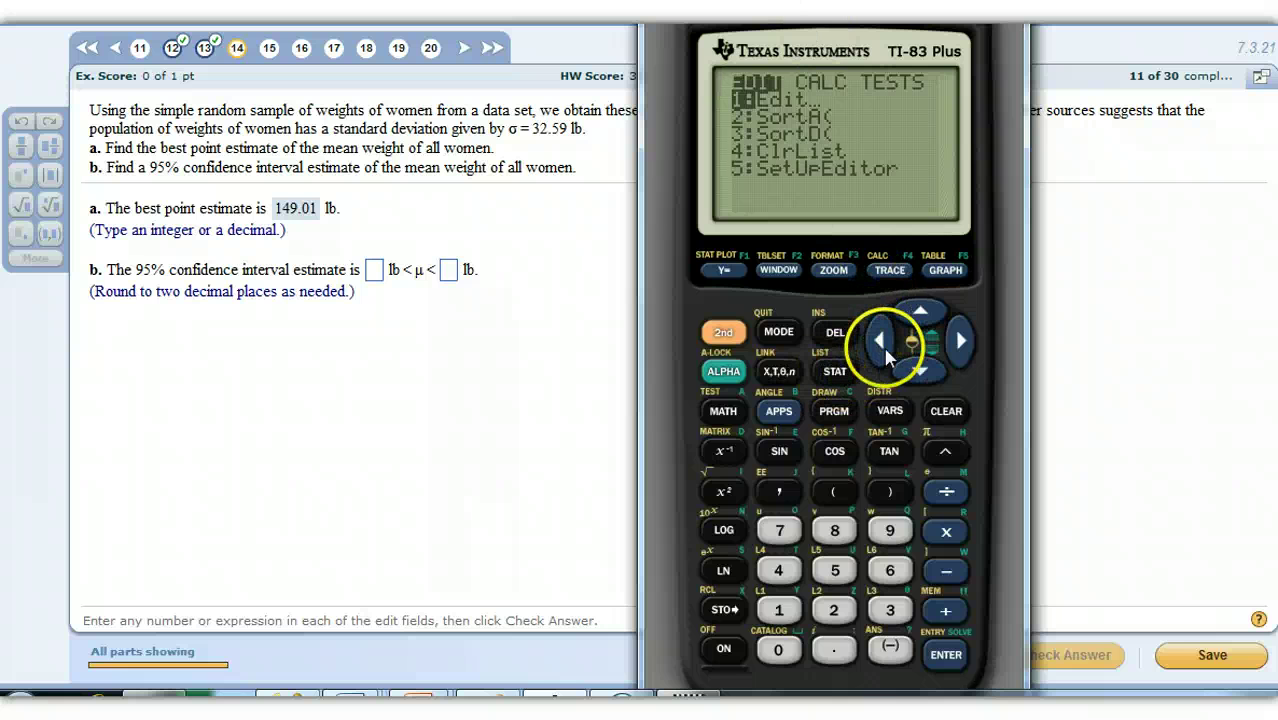
pyautogui.click(880, 341)
pyautogui.click(922, 372)
pyautogui.click(922, 372)
pyautogui.click(922, 372)
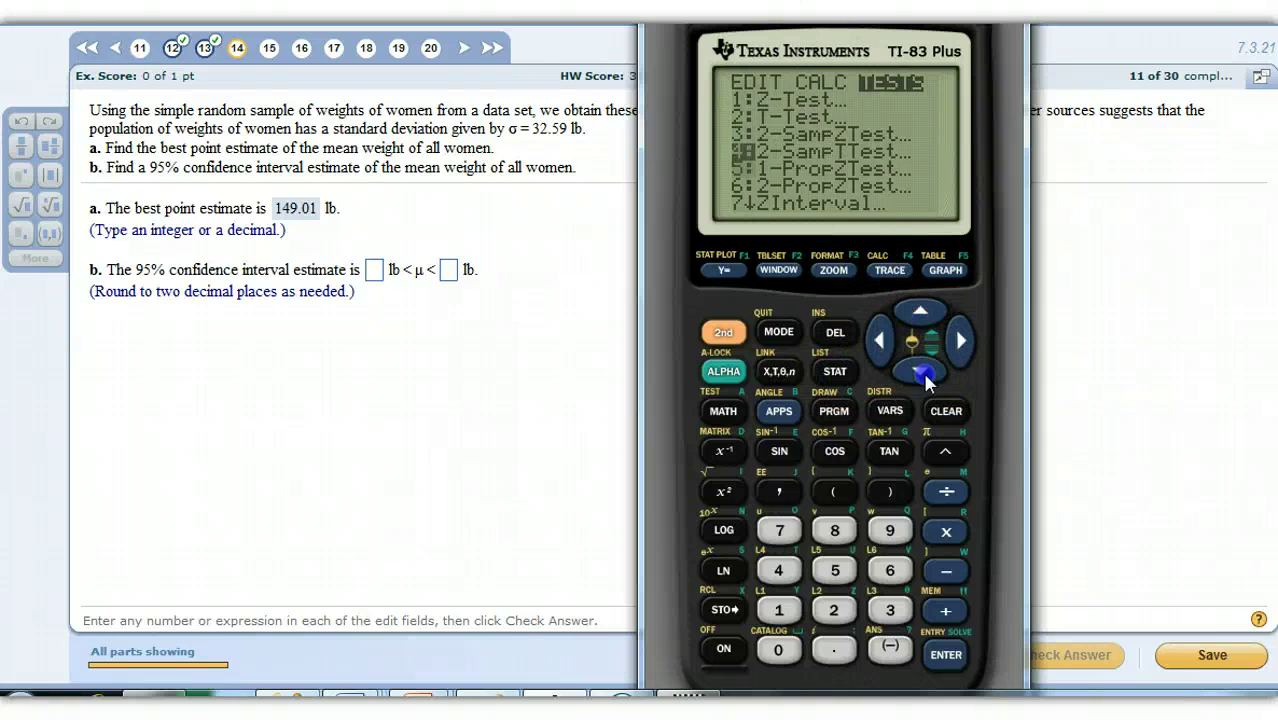
pyautogui.click(922, 372)
pyautogui.click(922, 372)
pyautogui.click(922, 372)
pyautogui.click(922, 372)
pyautogui.click(922, 372)
pyautogui.click(922, 372)
pyautogui.click(922, 372)
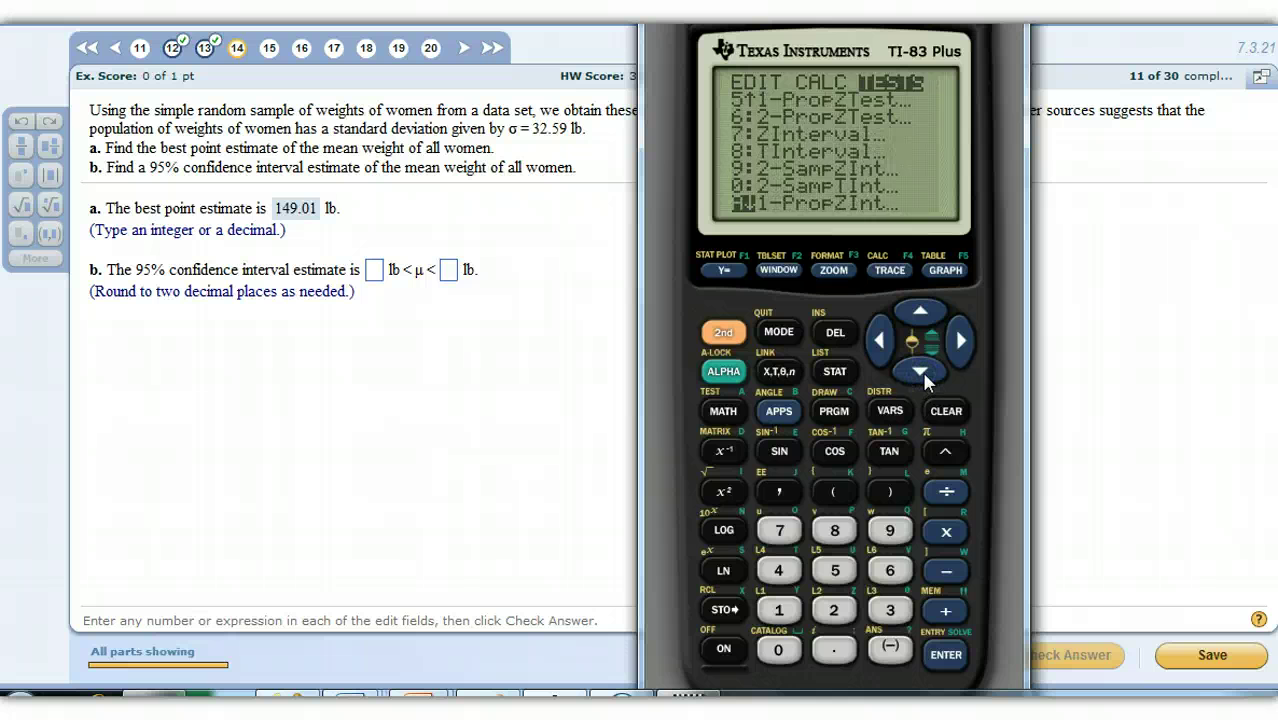
pyautogui.click(922, 372)
pyautogui.click(922, 372)
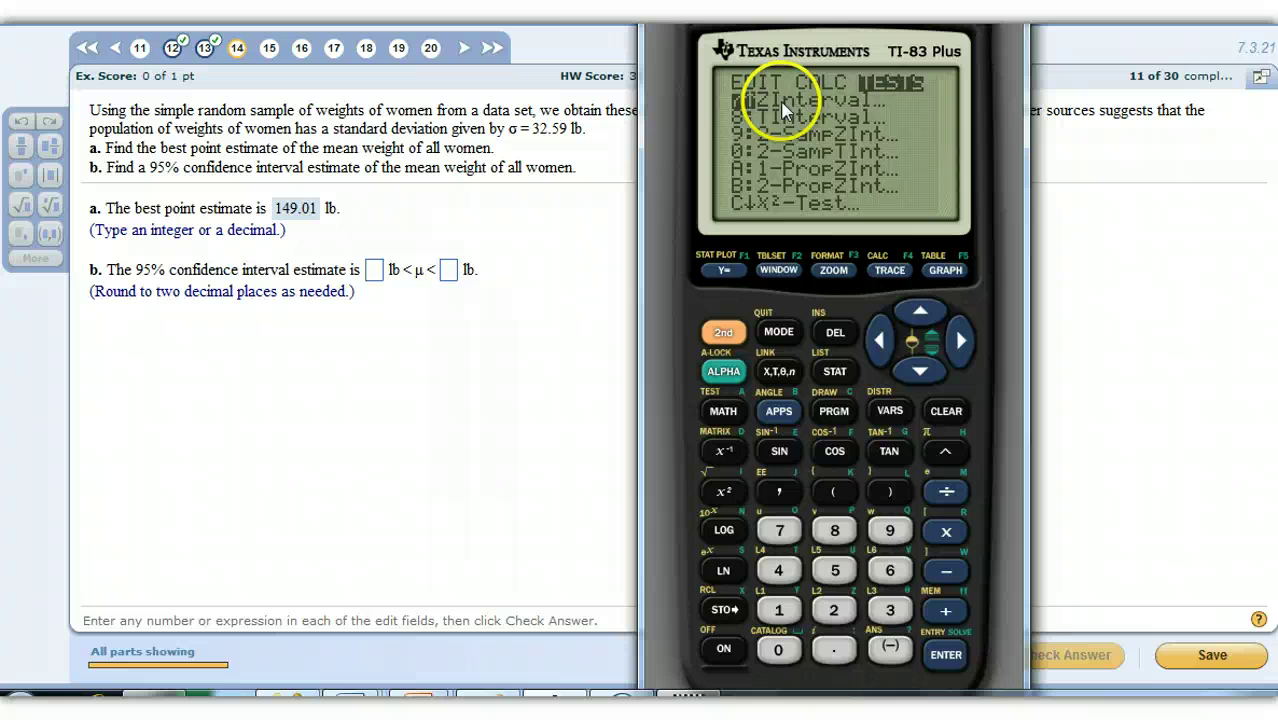
# Step: Open the ZInterval setup with Stats chosen as the input type
pyautogui.click(948, 656)
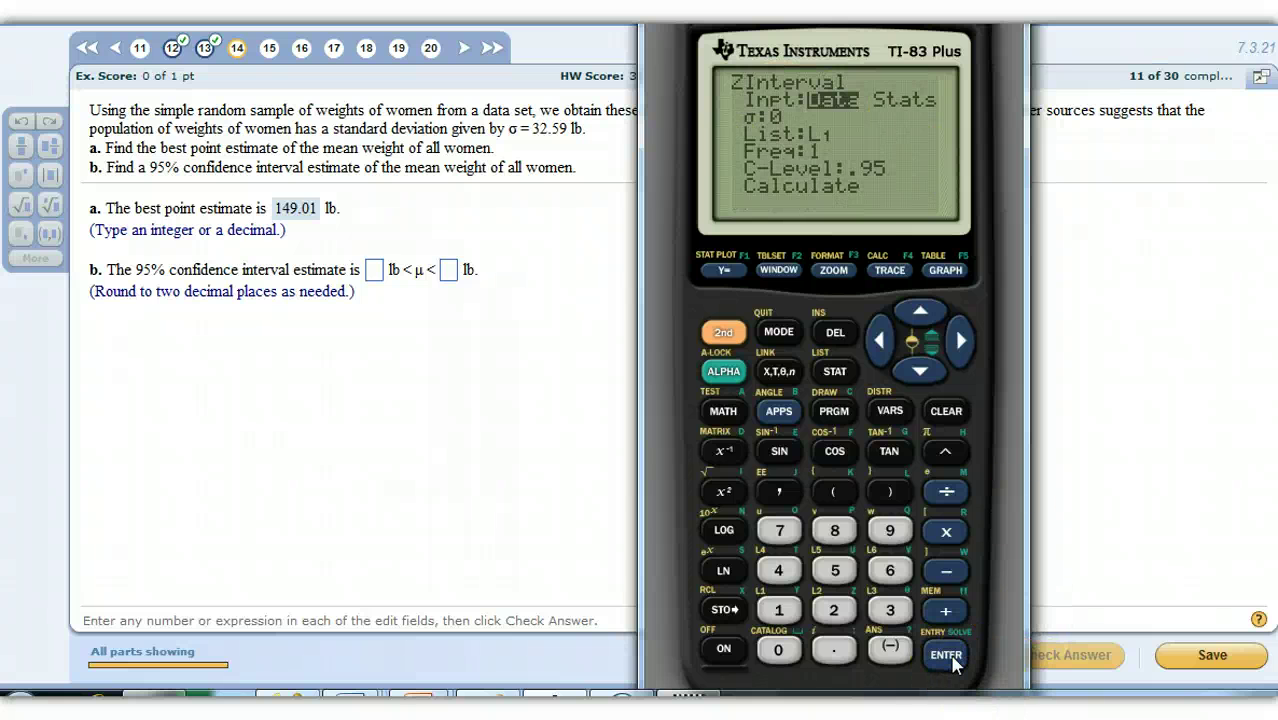
pyautogui.click(958, 342)
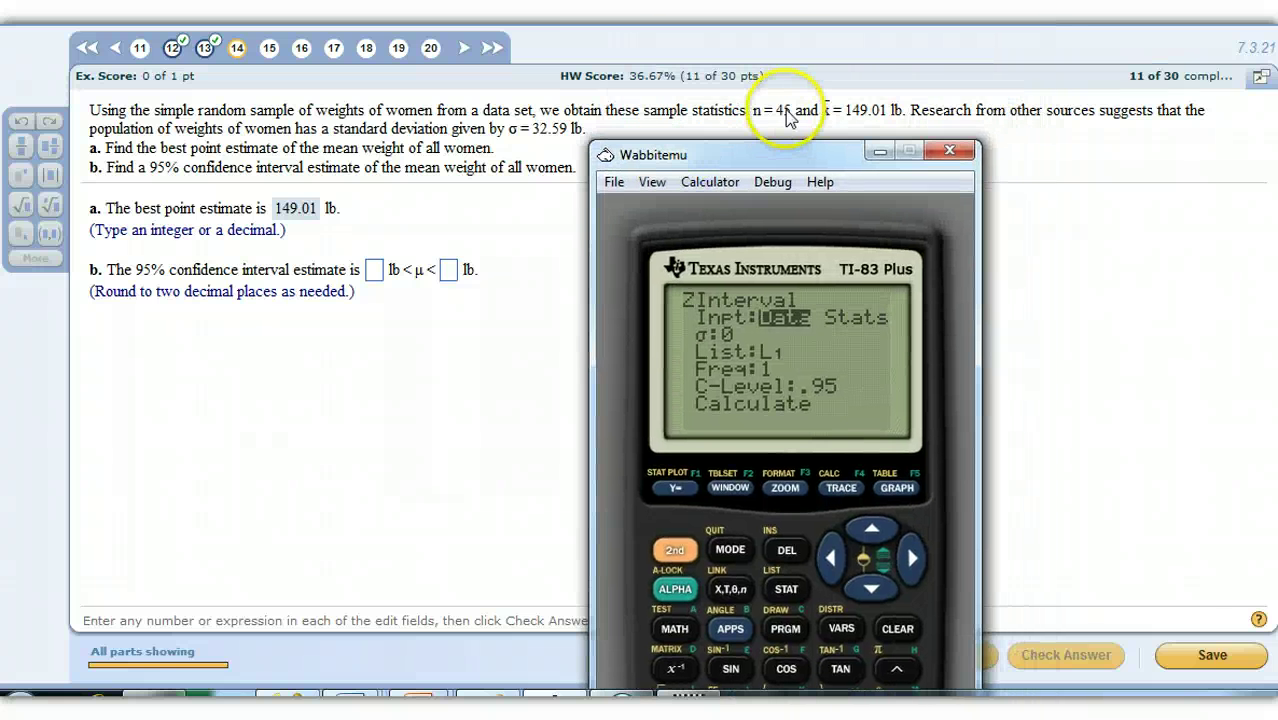
pyautogui.moveTo(756, 162); pyautogui.dragTo(622, 18)
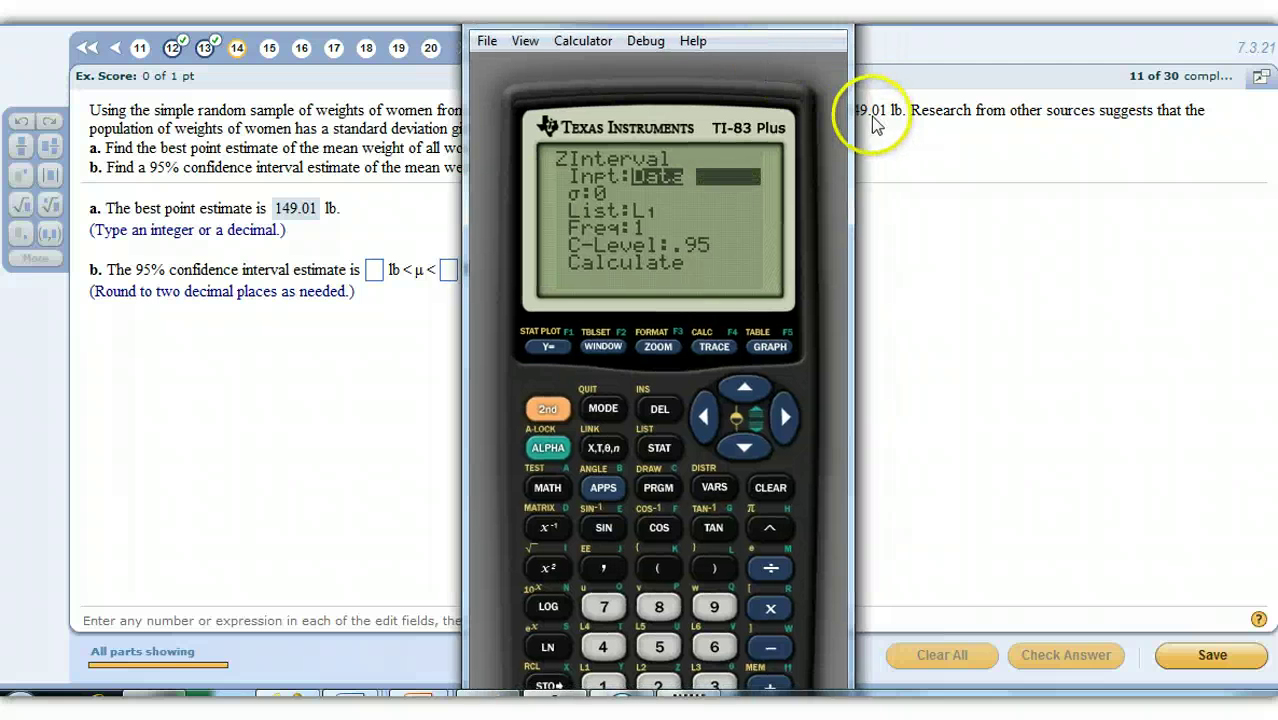
pyautogui.moveTo(655, 100); pyautogui.dragTo(1128, 16)
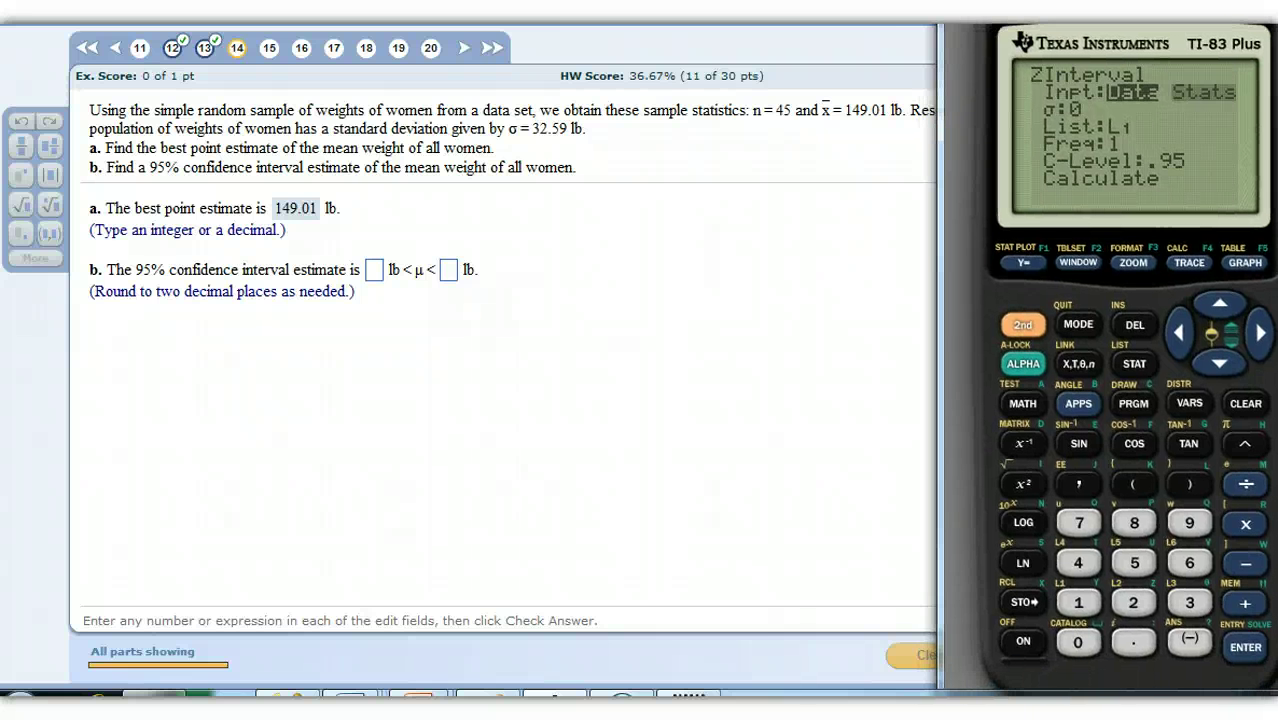
pyautogui.click(1246, 650)
pyautogui.click(1219, 360)
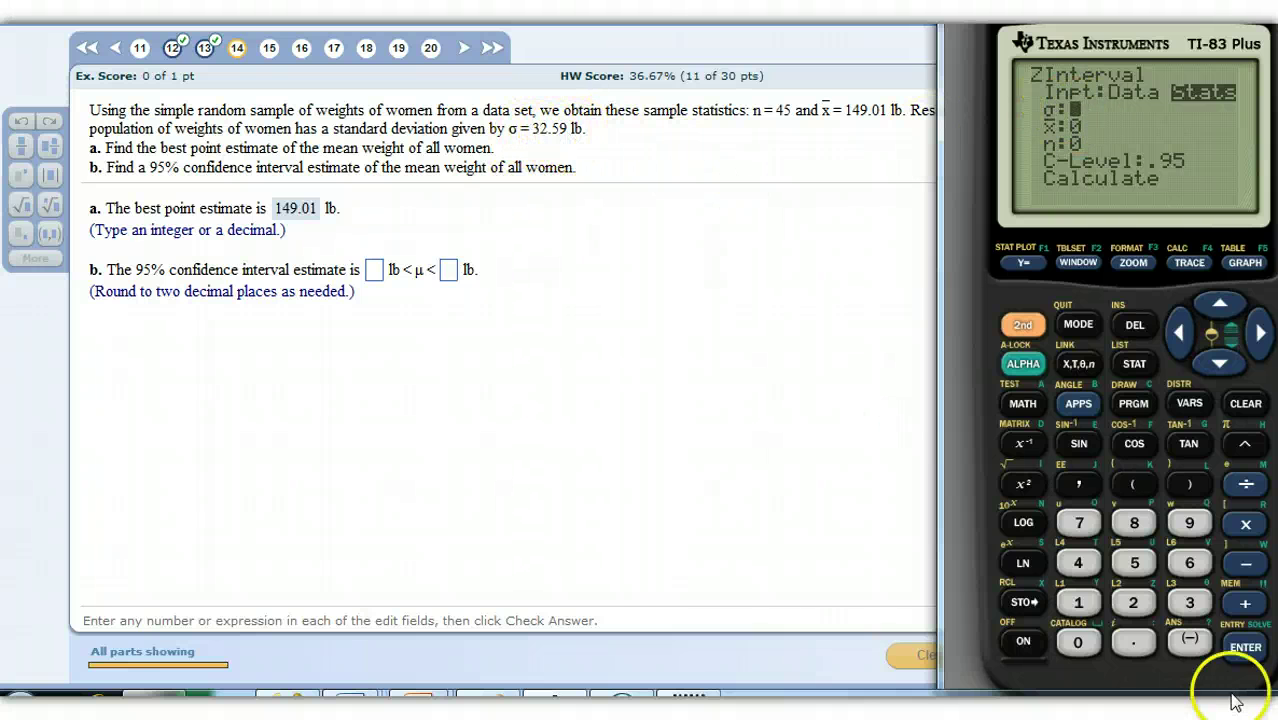
# Step: Enter σ 32.59, x̄ 149.01, n 45 and calculate the interval (139.49, 158.53)
pyautogui.click(1193, 605)
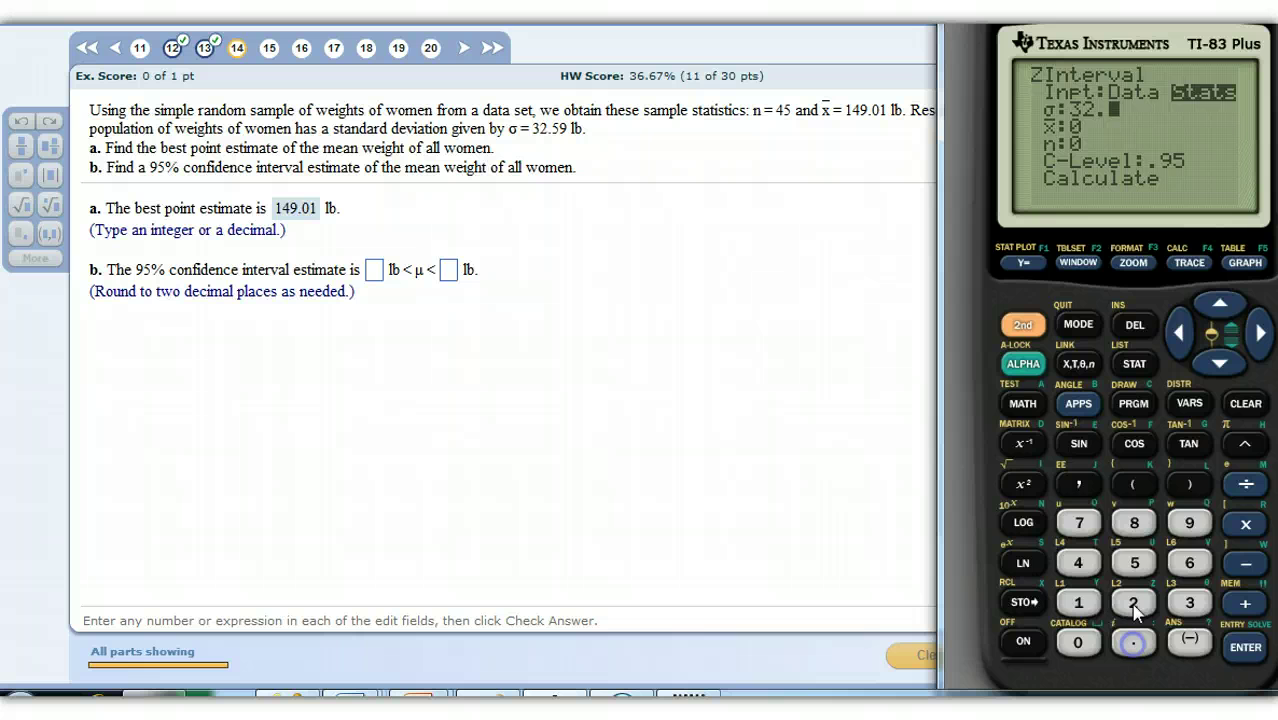
pyautogui.click(1137, 568)
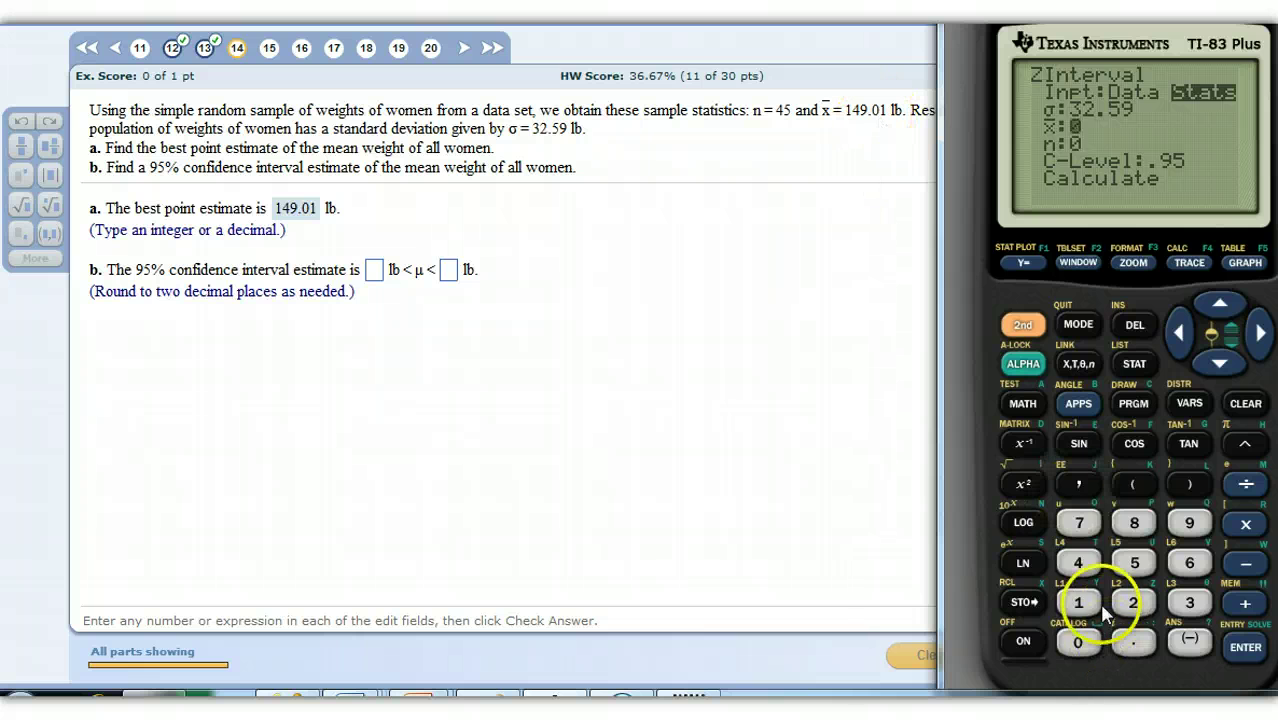
pyautogui.click(1192, 518)
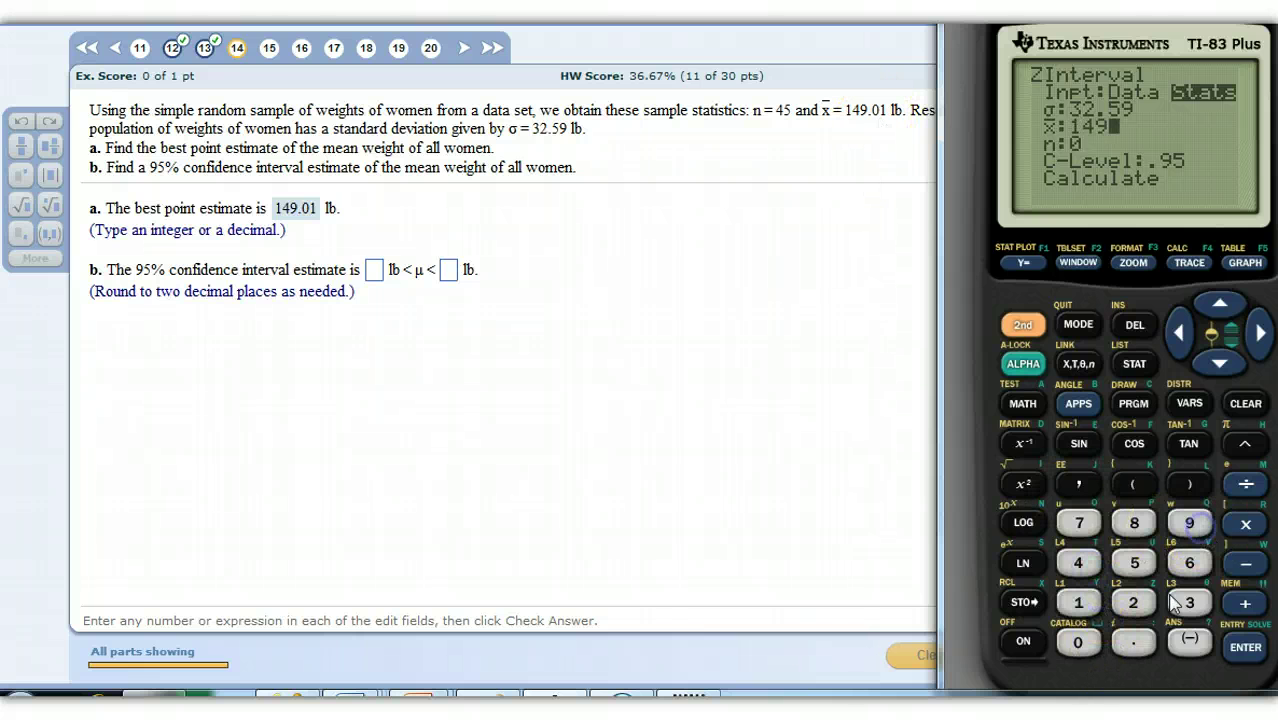
pyautogui.click(1130, 636)
pyautogui.click(1080, 642)
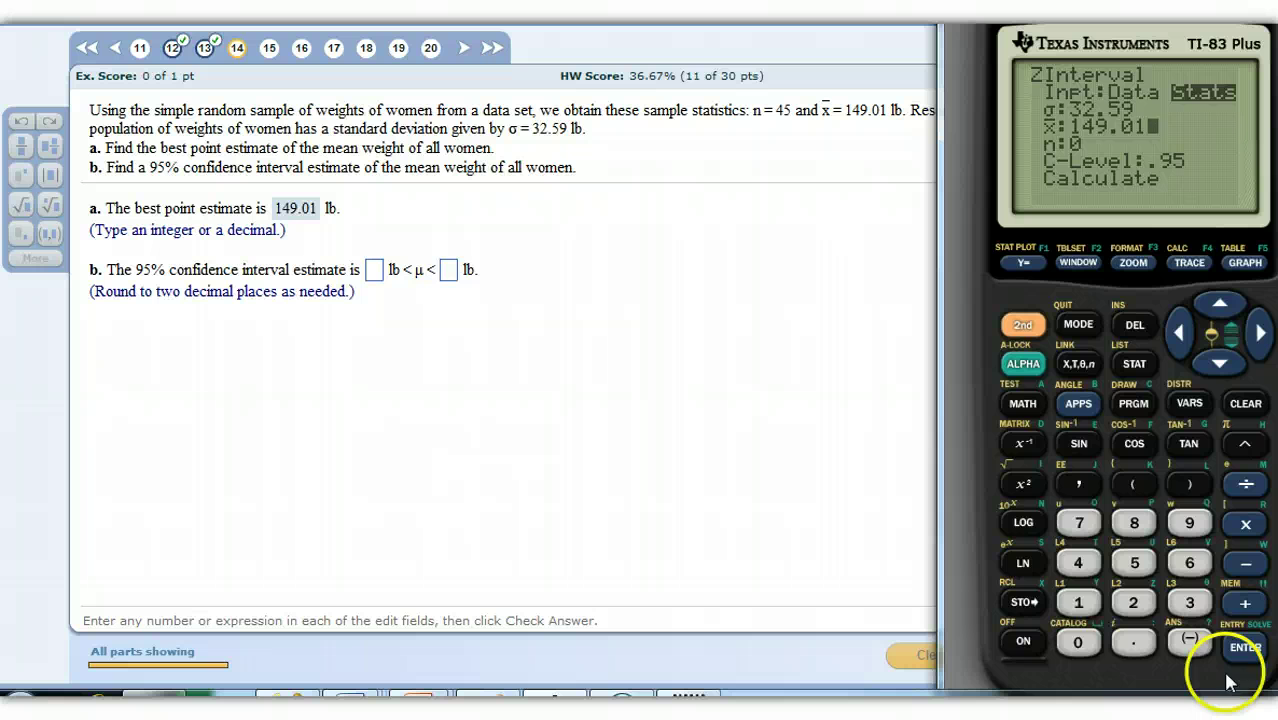
pyautogui.click(1245, 647)
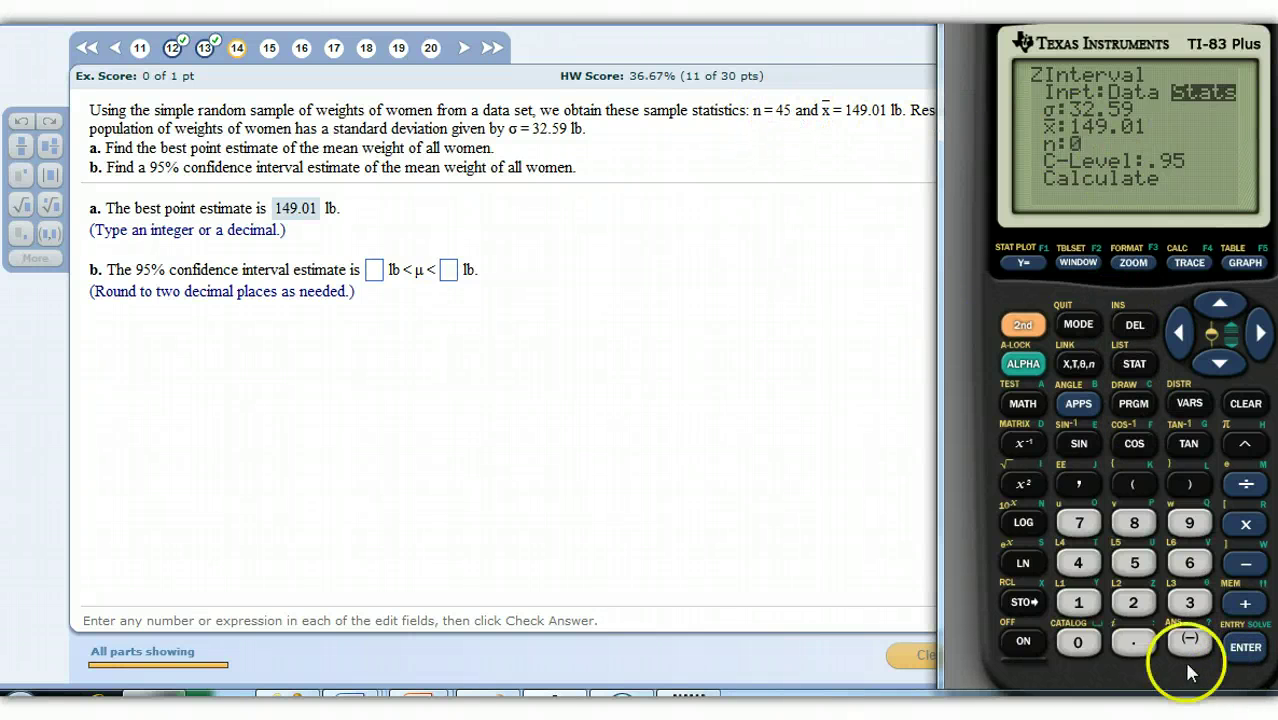
pyautogui.click(1078, 562)
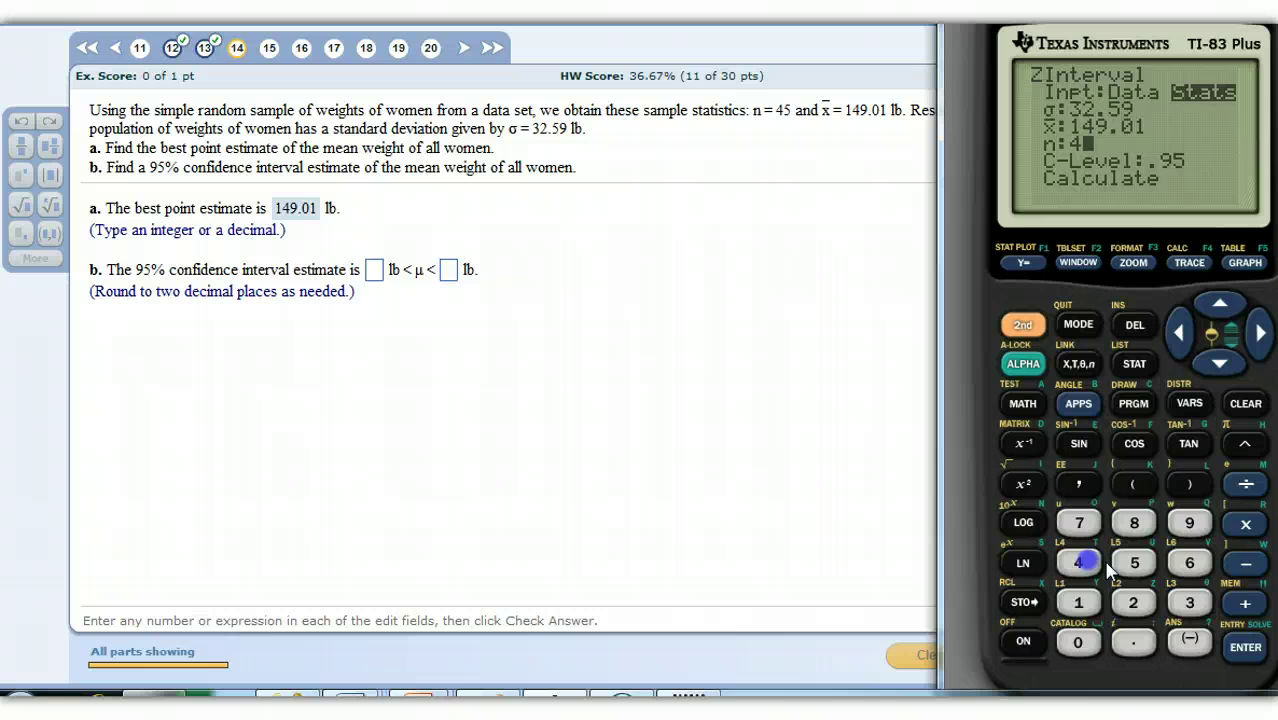
pyautogui.click(1250, 648)
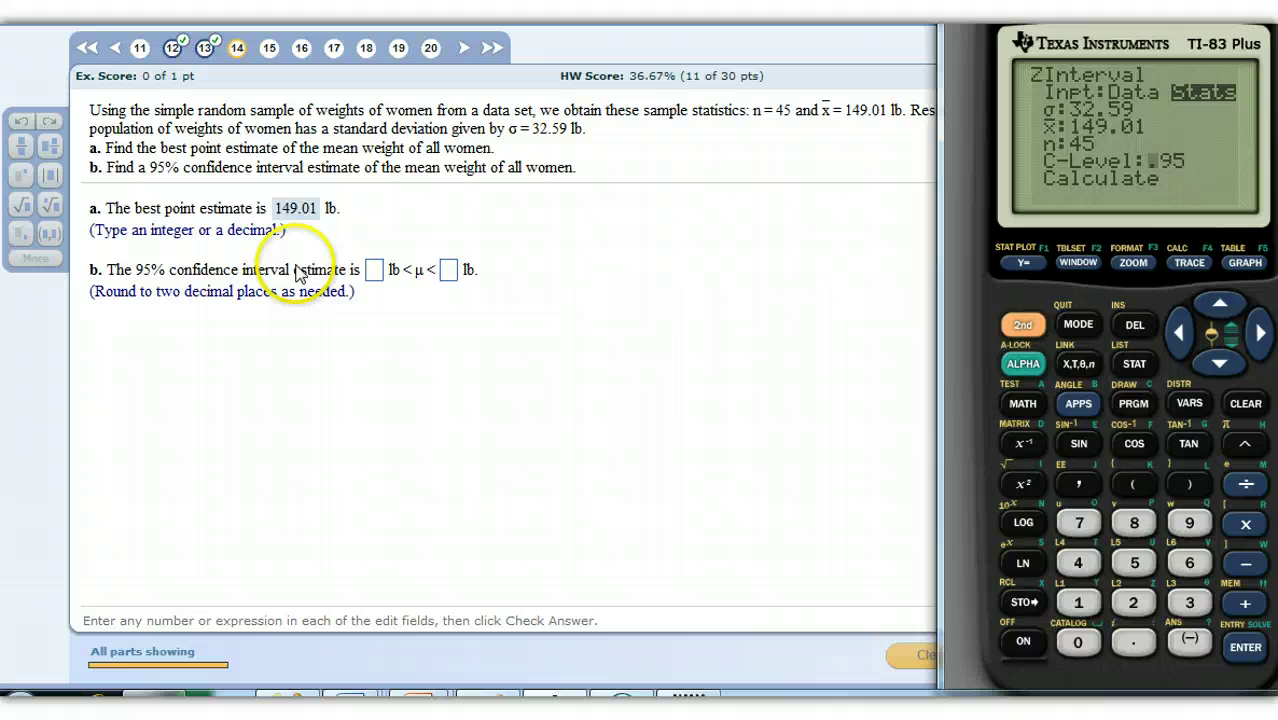
pyautogui.click(1200, 360)
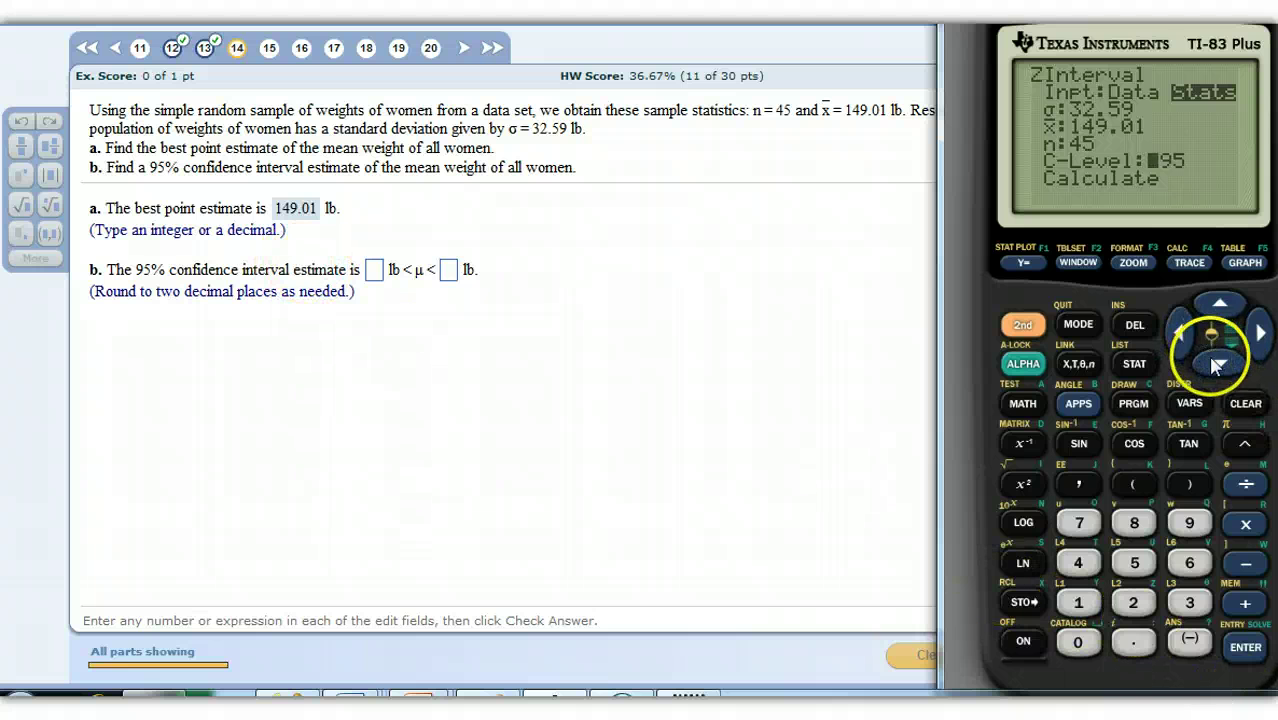
pyautogui.click(1237, 648)
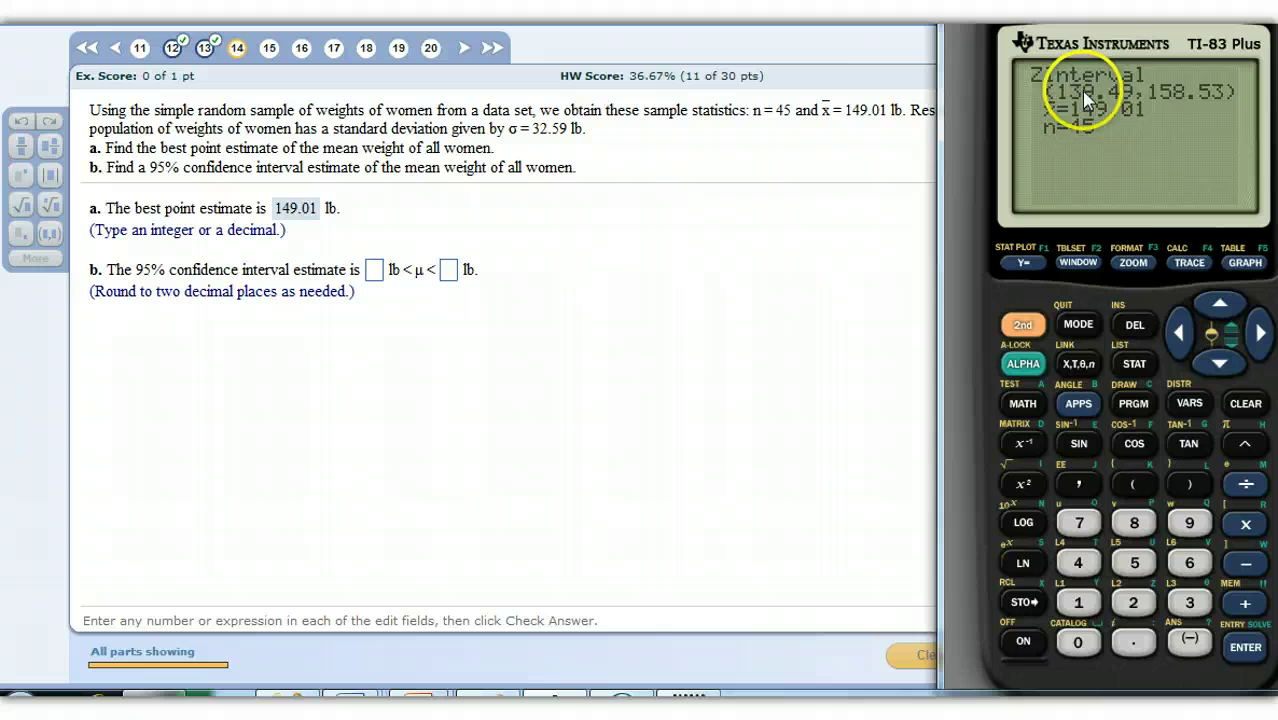
# Step: Enter the interval 139.49 to 158.53, submit it, and dismiss the correct-answer feedback
pyautogui.click(374, 271)
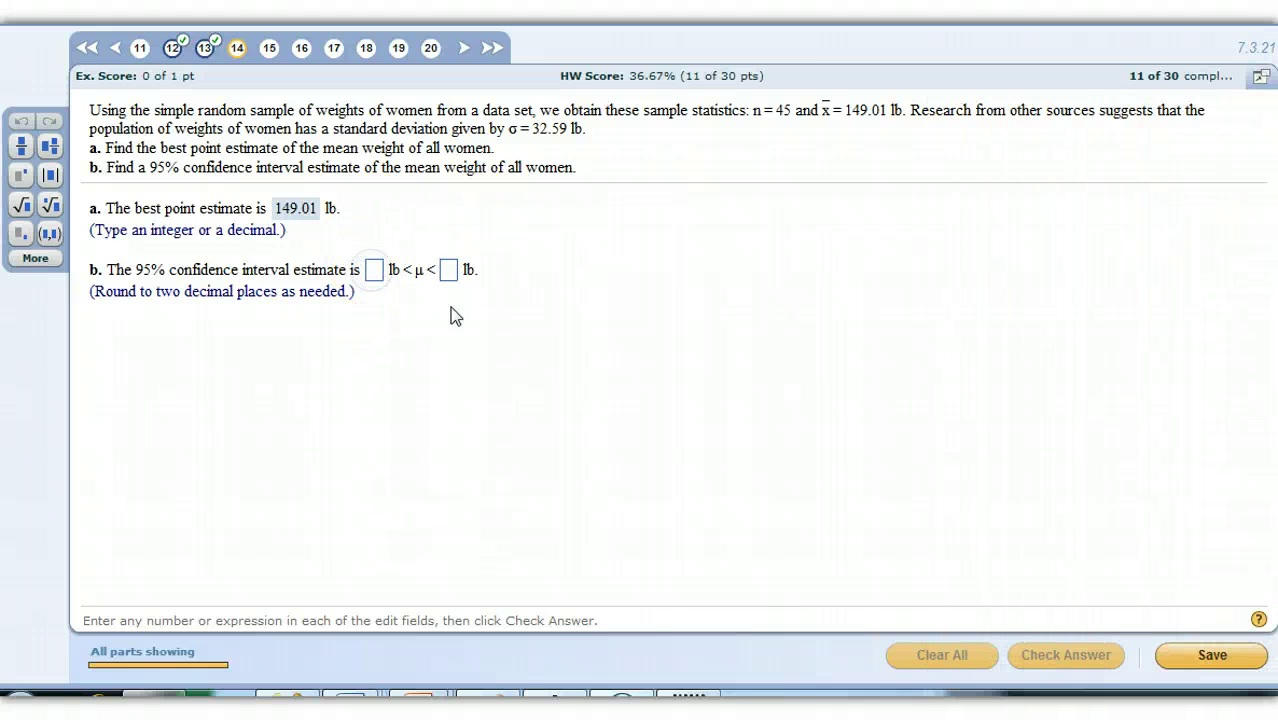
pyautogui.hotkey('alt', 'Tab')
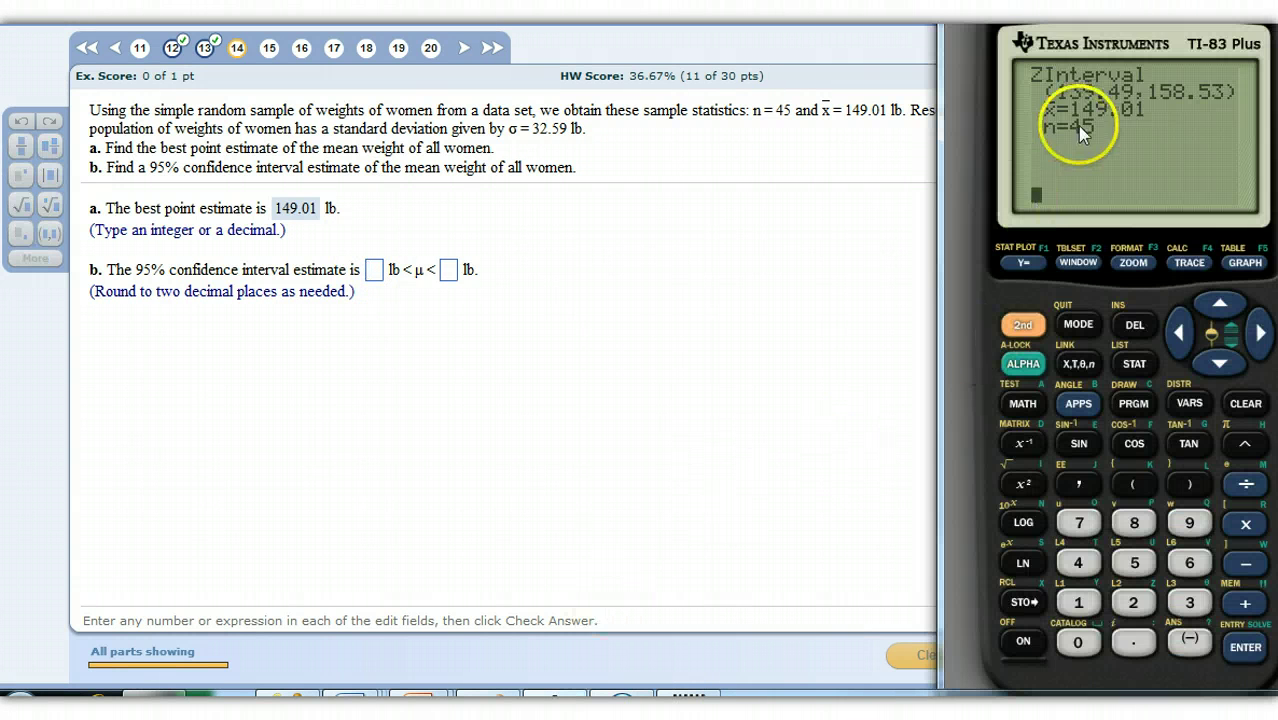
pyautogui.click(372, 270)
pyautogui.write('139.49')
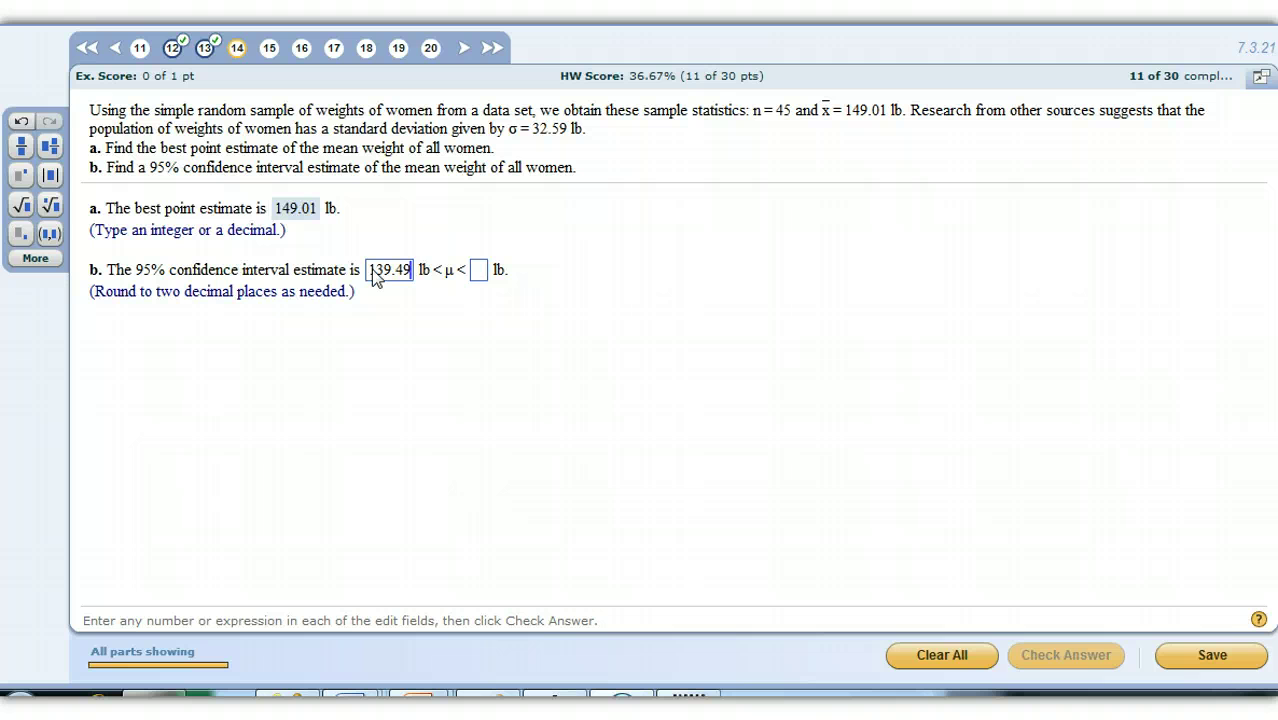
pyautogui.press('Tab')
pyautogui.click(583, 698)
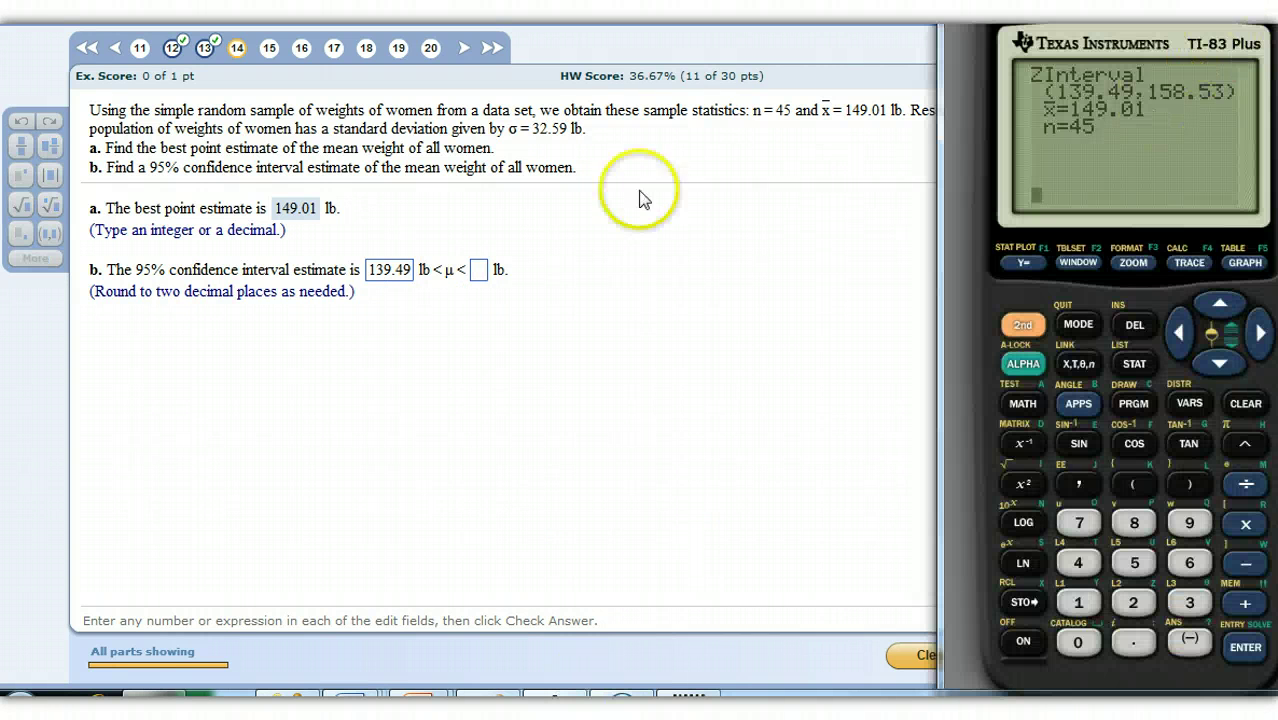
pyautogui.click(476, 269)
pyautogui.write('158.53')
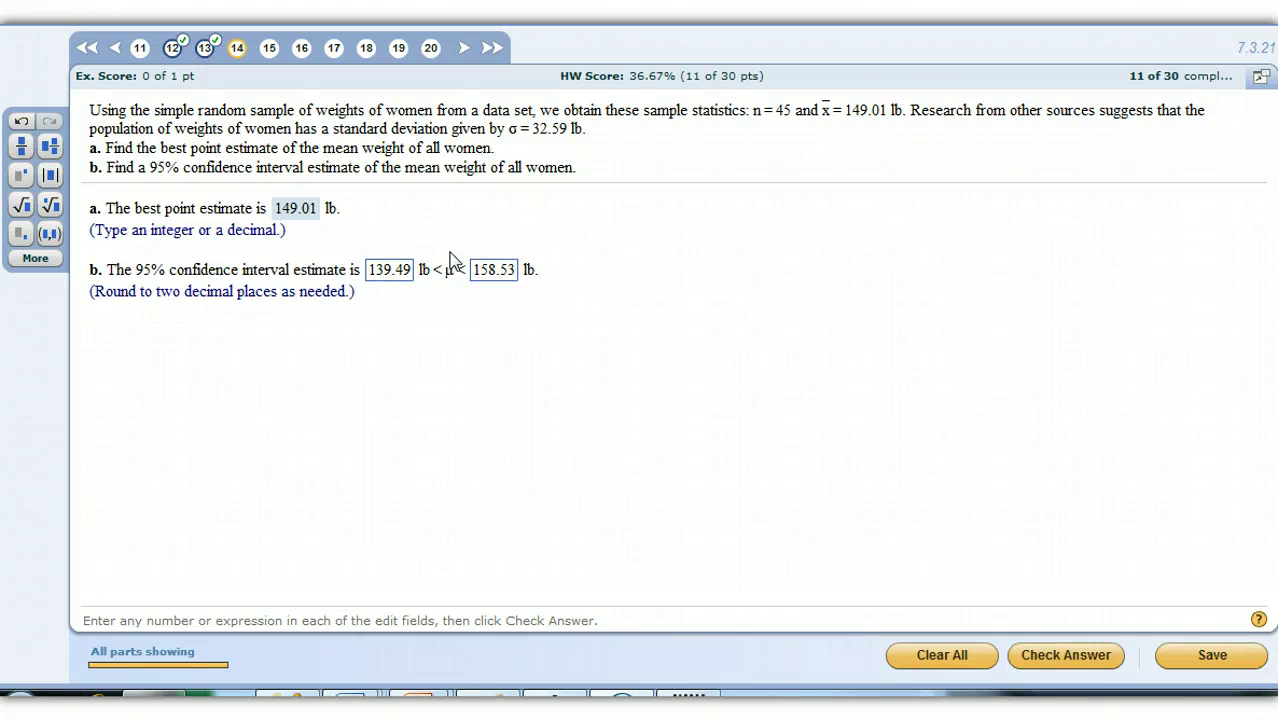
pyautogui.press('Return')
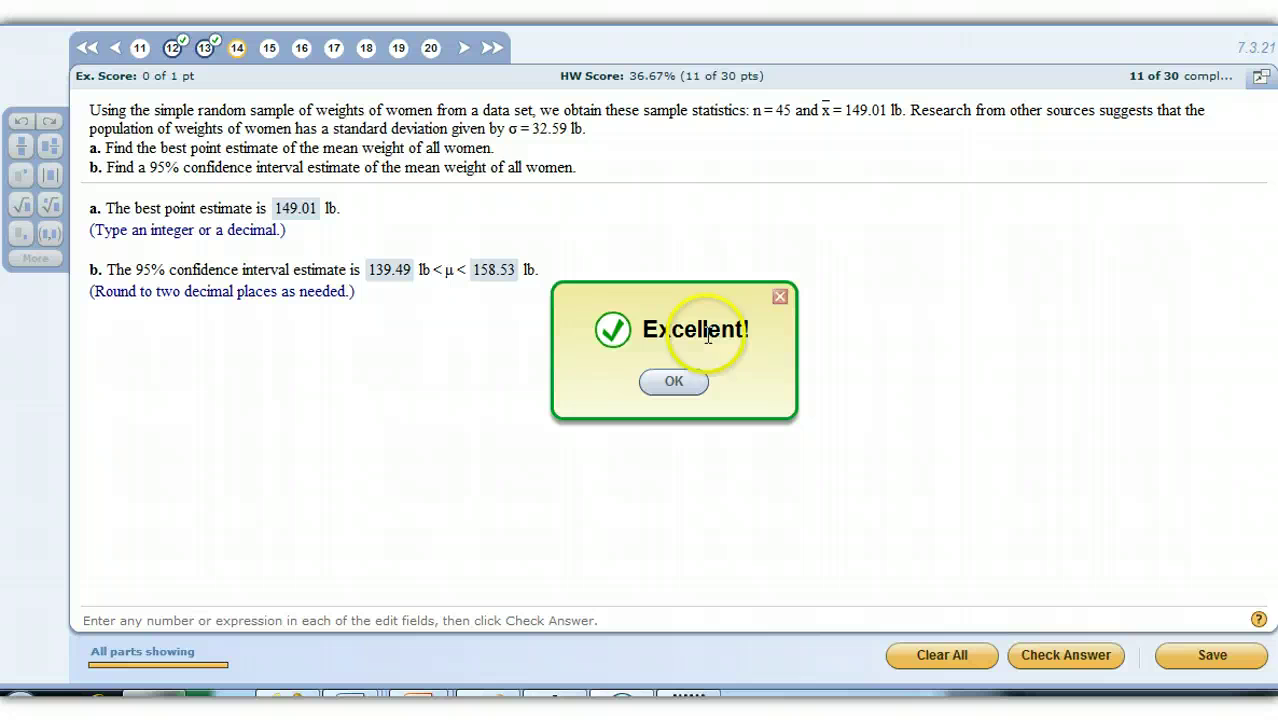
pyautogui.click(684, 386)
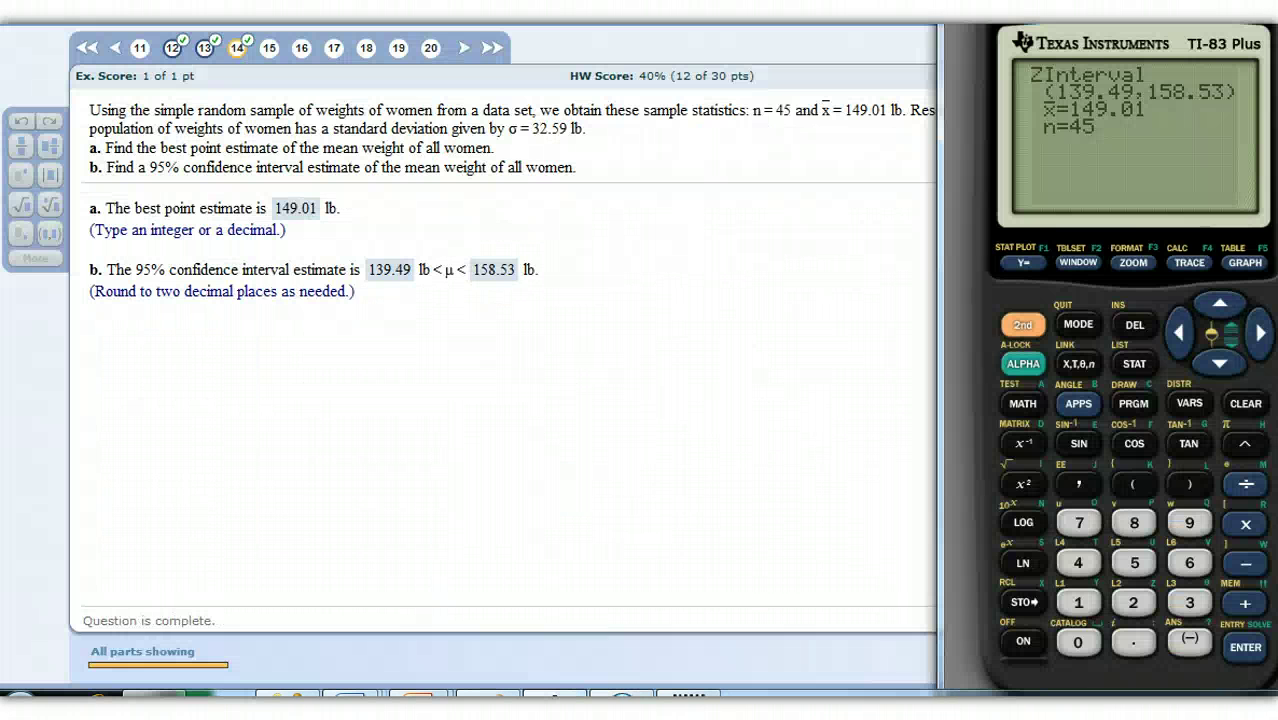
# Step: Bring up the calculator's STAT TESTS list again and go to question 15
pyautogui.click(1140, 362)
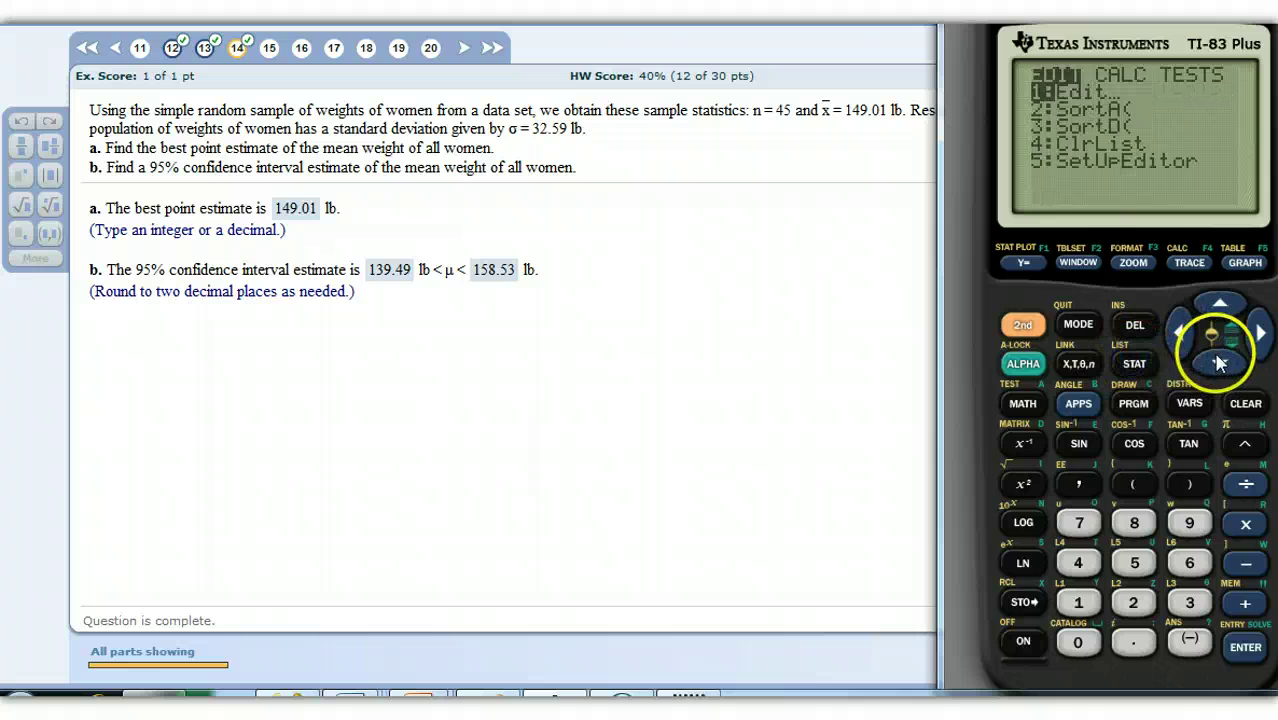
pyautogui.click(1186, 333)
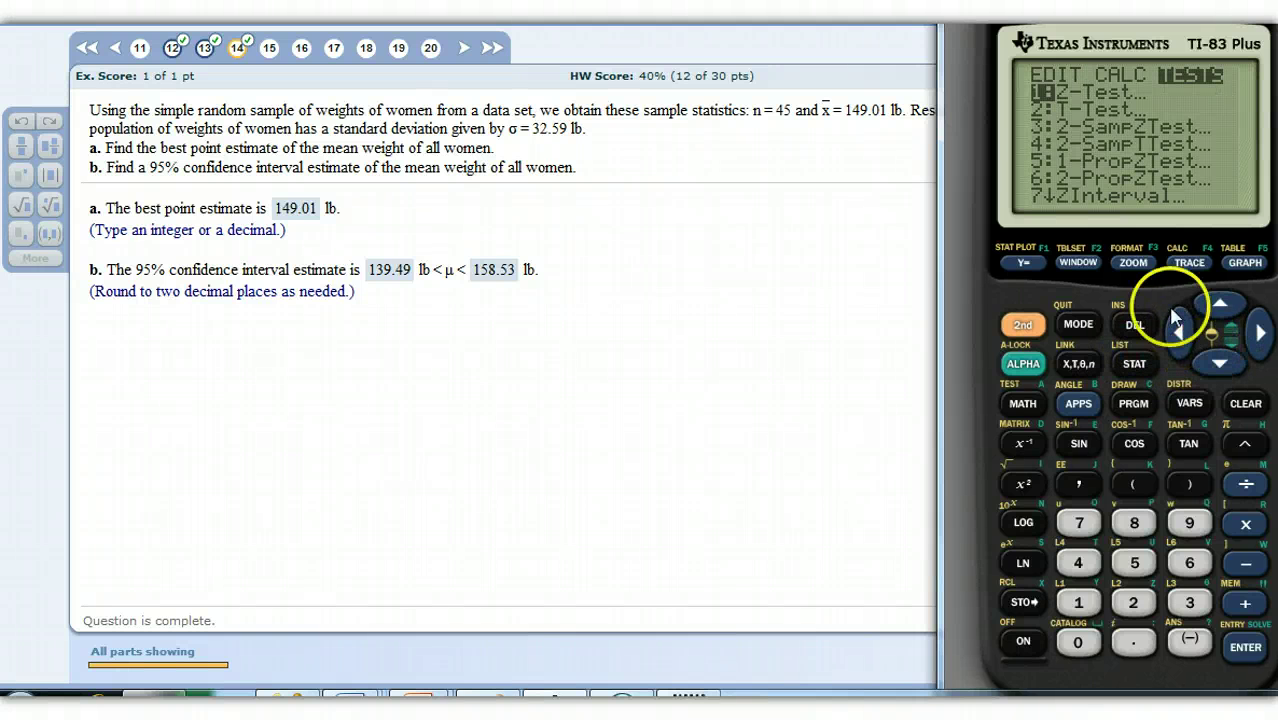
pyautogui.click(1216, 364)
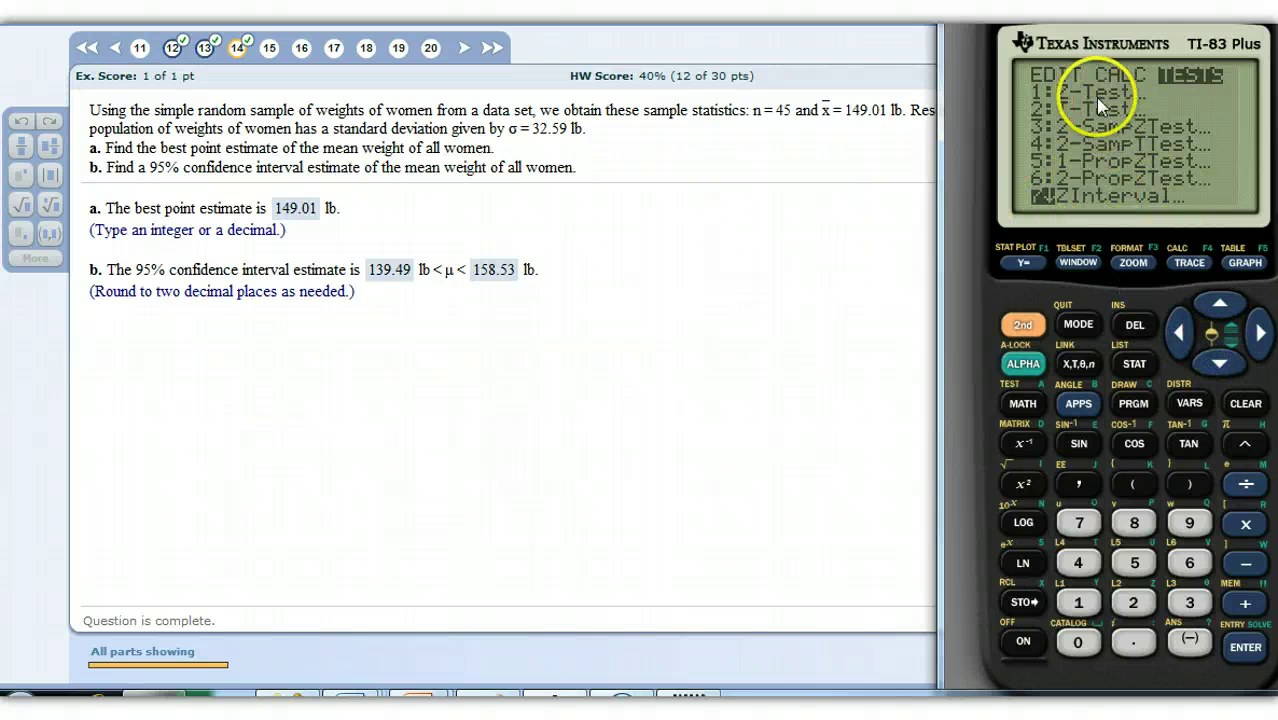
pyautogui.click(270, 50)
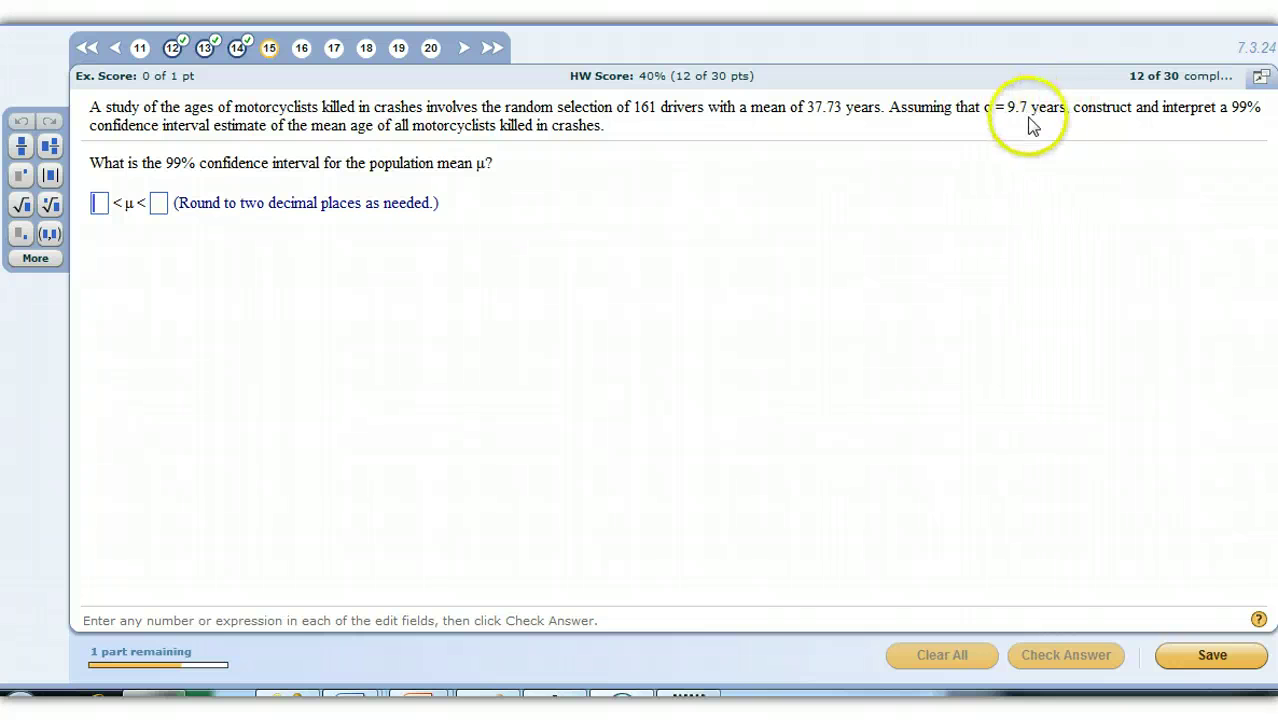
# Step: Open the ZInterval setup and set σ to 9.7
pyautogui.hotkey('alt', 'Tab')
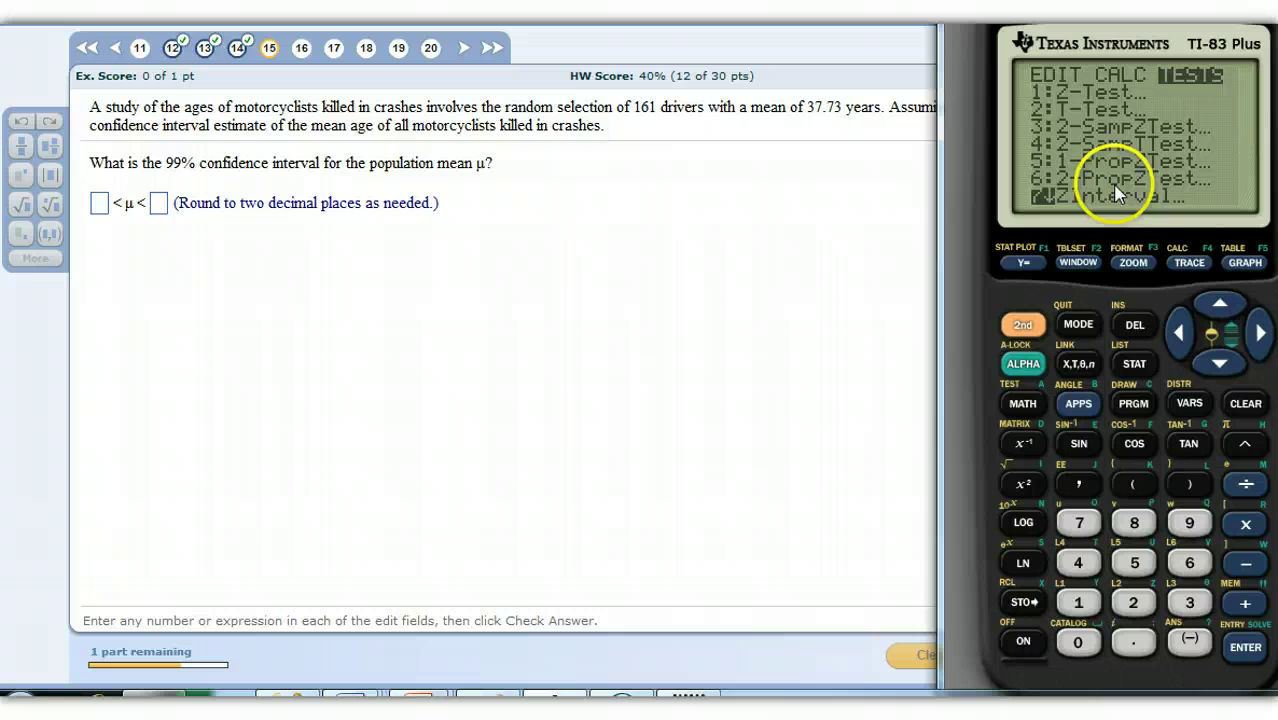
pyautogui.click(1245, 648)
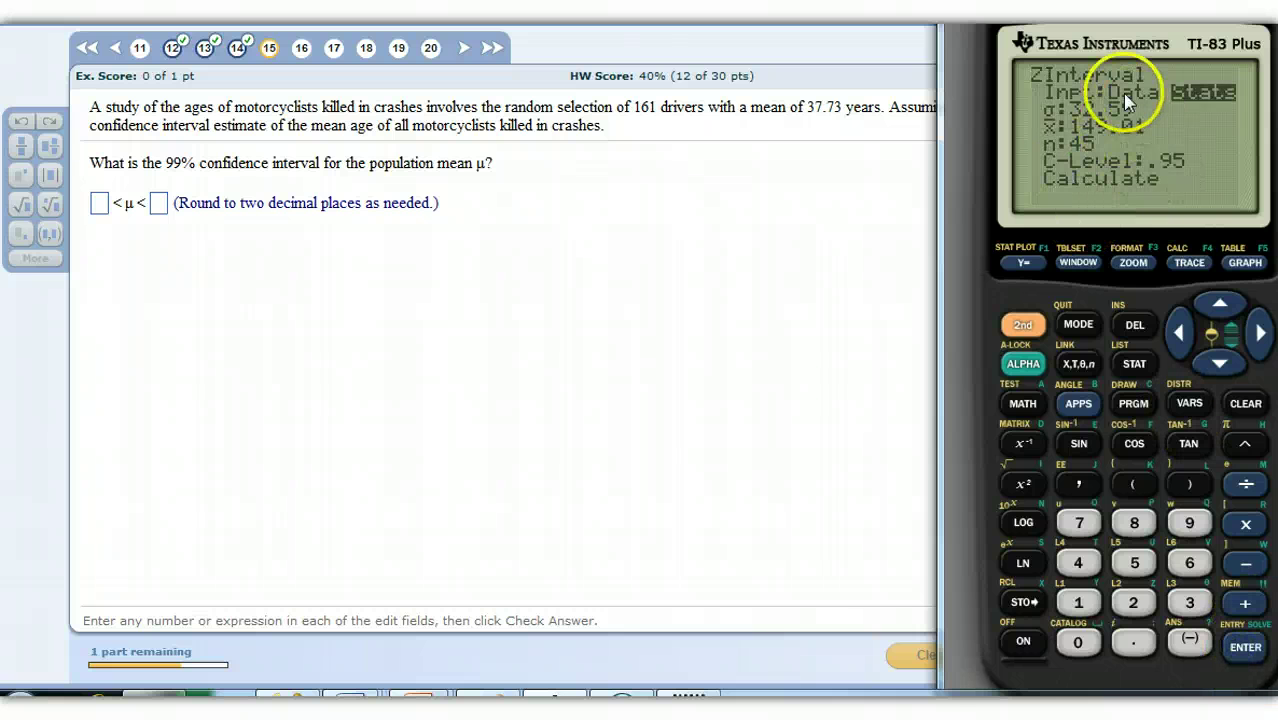
pyautogui.click(1219, 300)
pyautogui.click(1220, 358)
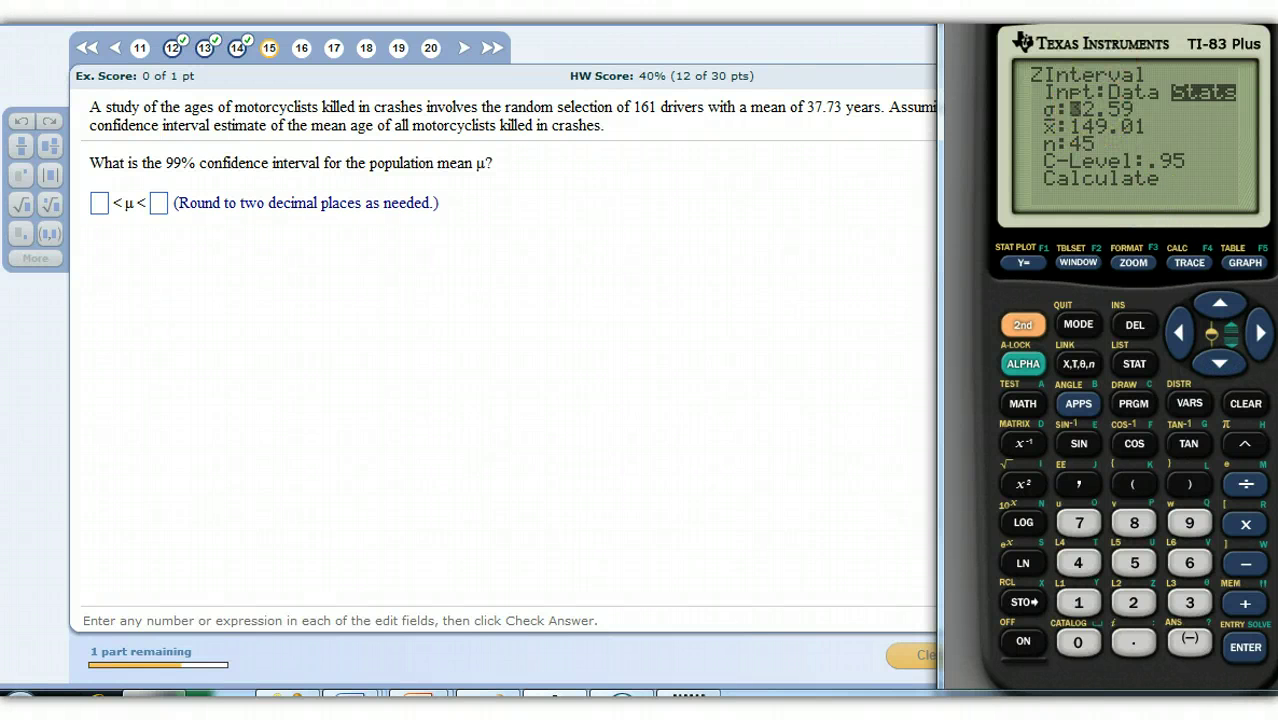
pyautogui.moveTo(1110, 12); pyautogui.dragTo(1052, 0)
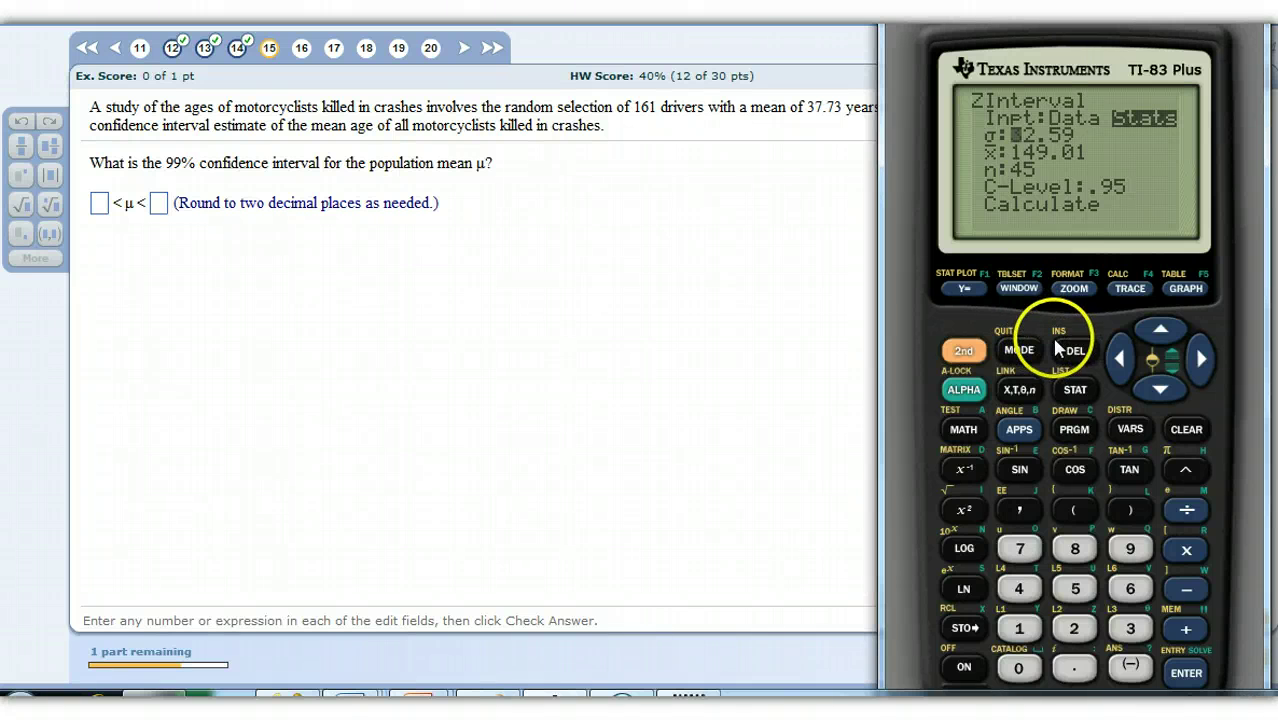
pyautogui.write('9.7')
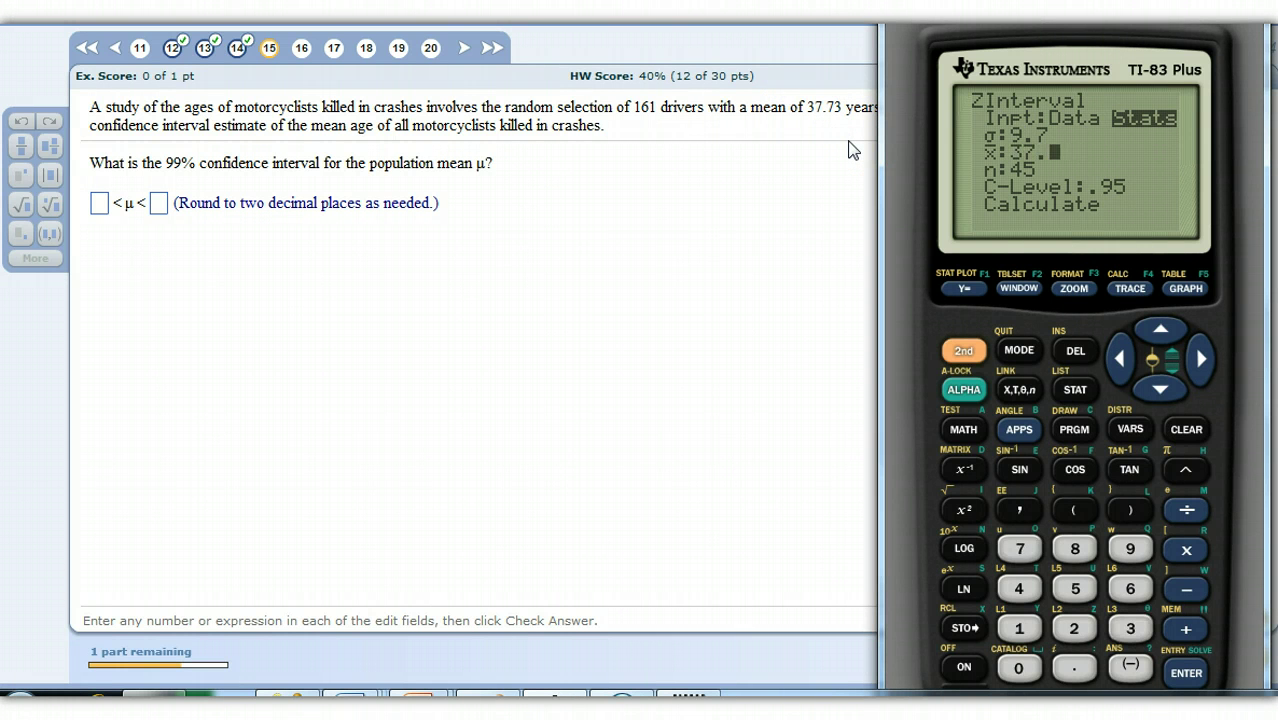
# Step: Keep x̄ 37.73, set n 161 and C-Level .99, then calculate (35.761, 39.699)
pyautogui.click(1180, 677)
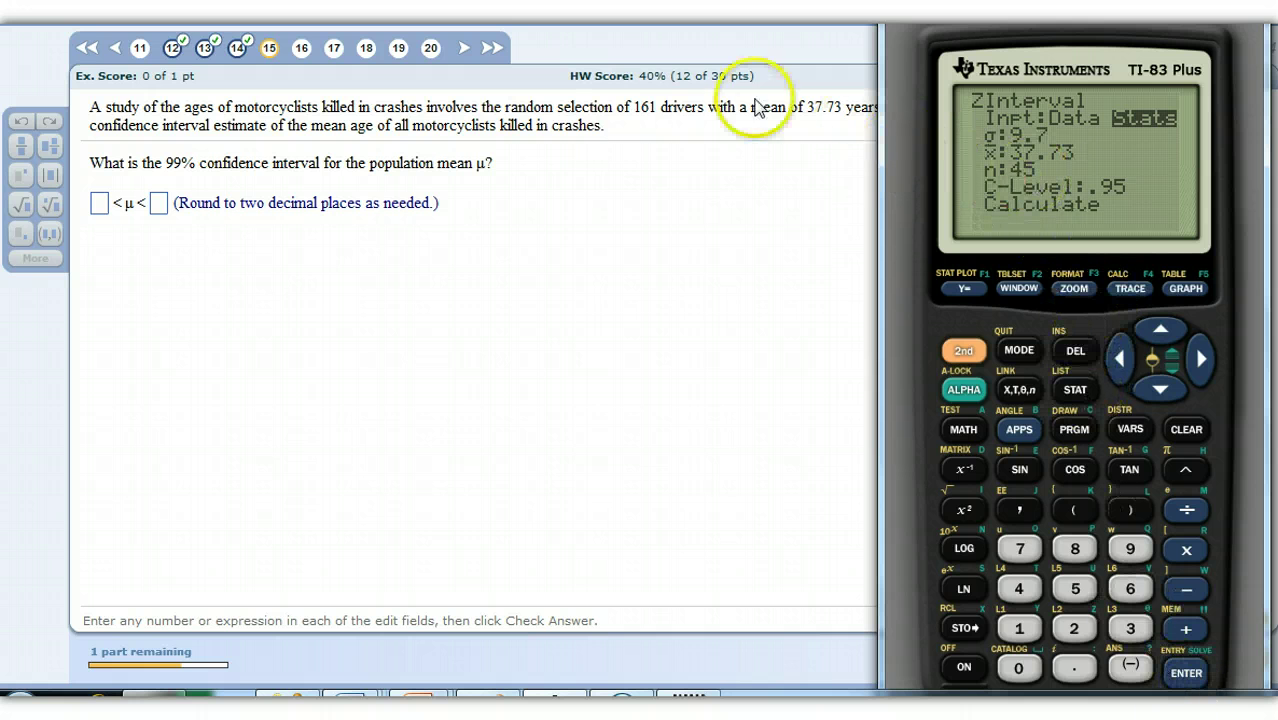
pyautogui.write('161')
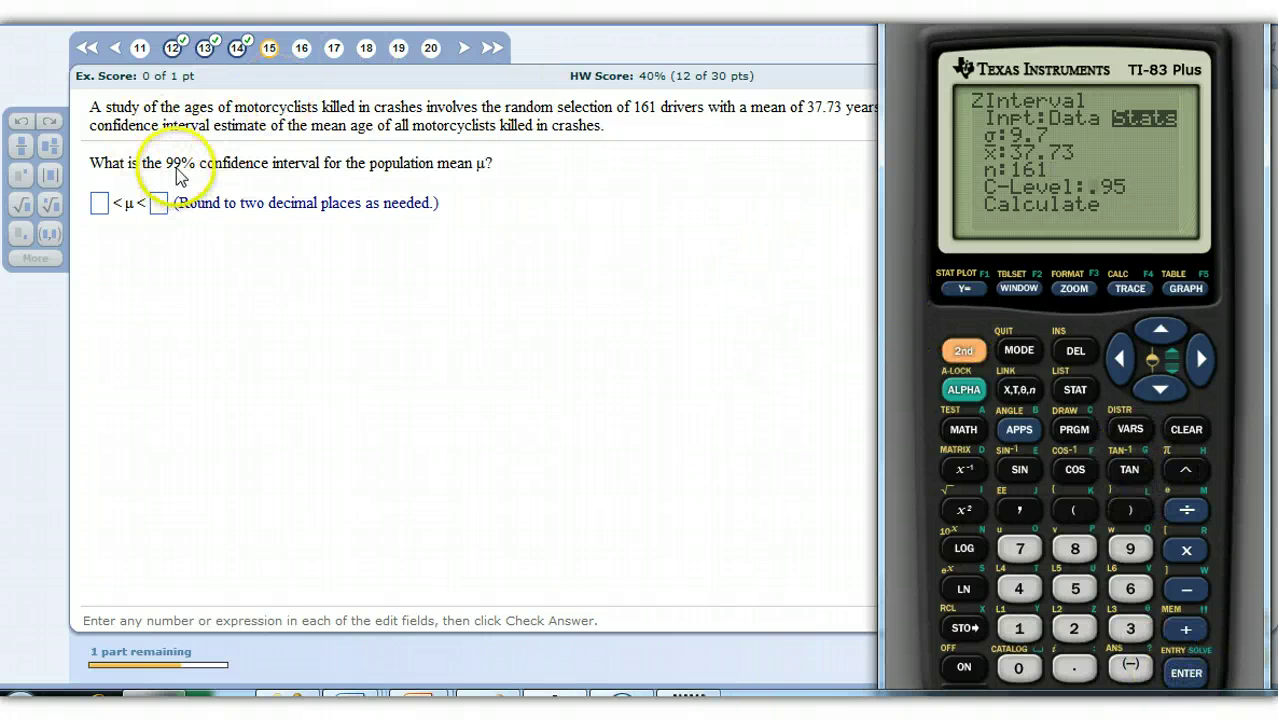
pyautogui.click(1070, 672)
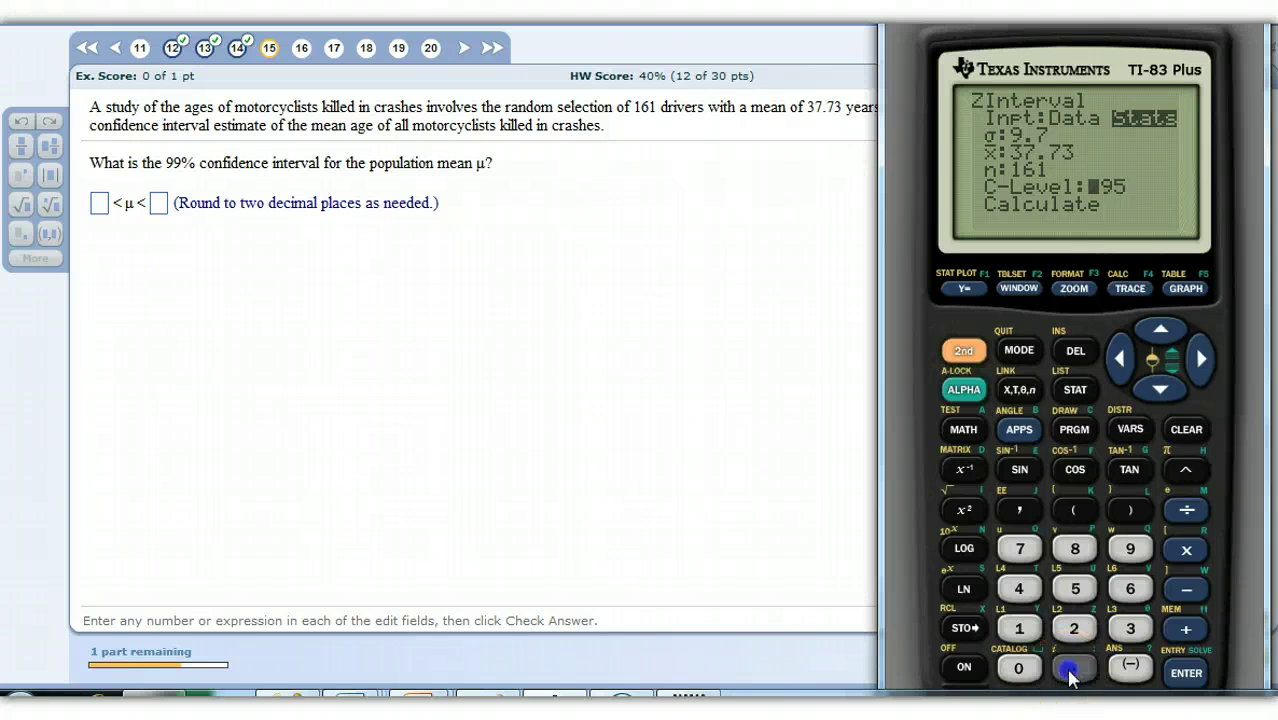
pyautogui.click(1124, 549)
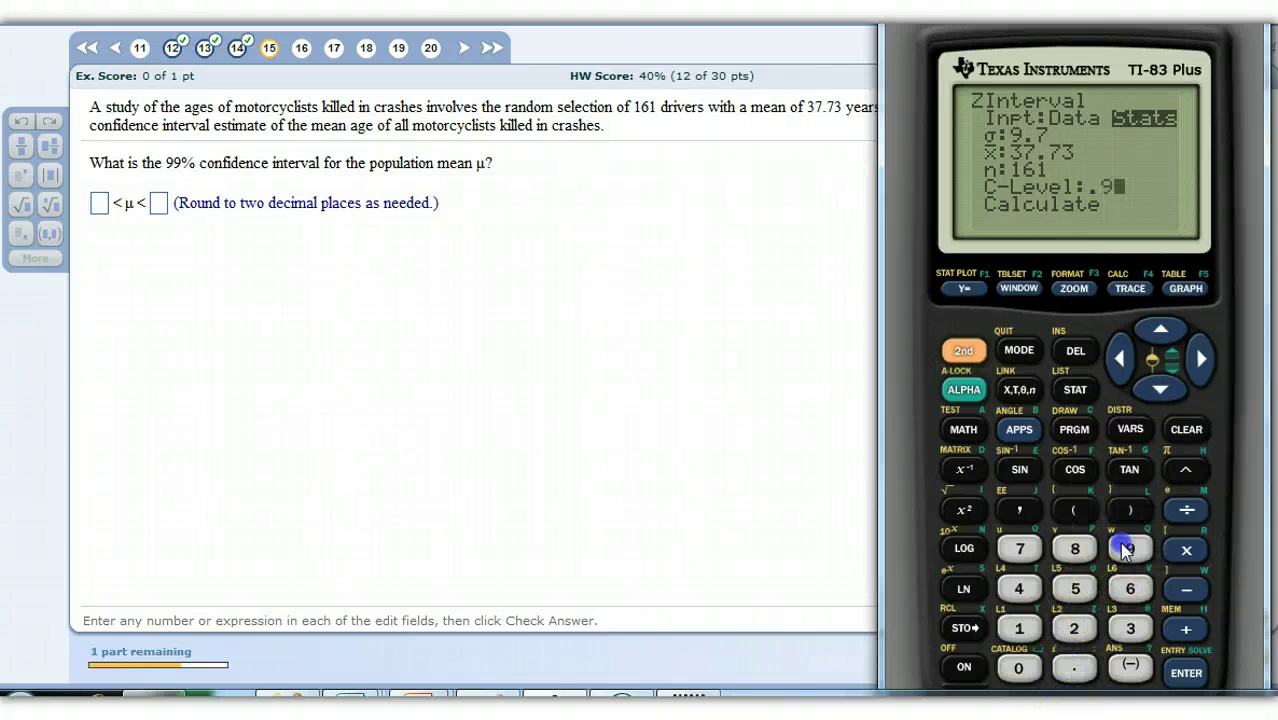
pyautogui.click(1148, 394)
pyautogui.click(1187, 672)
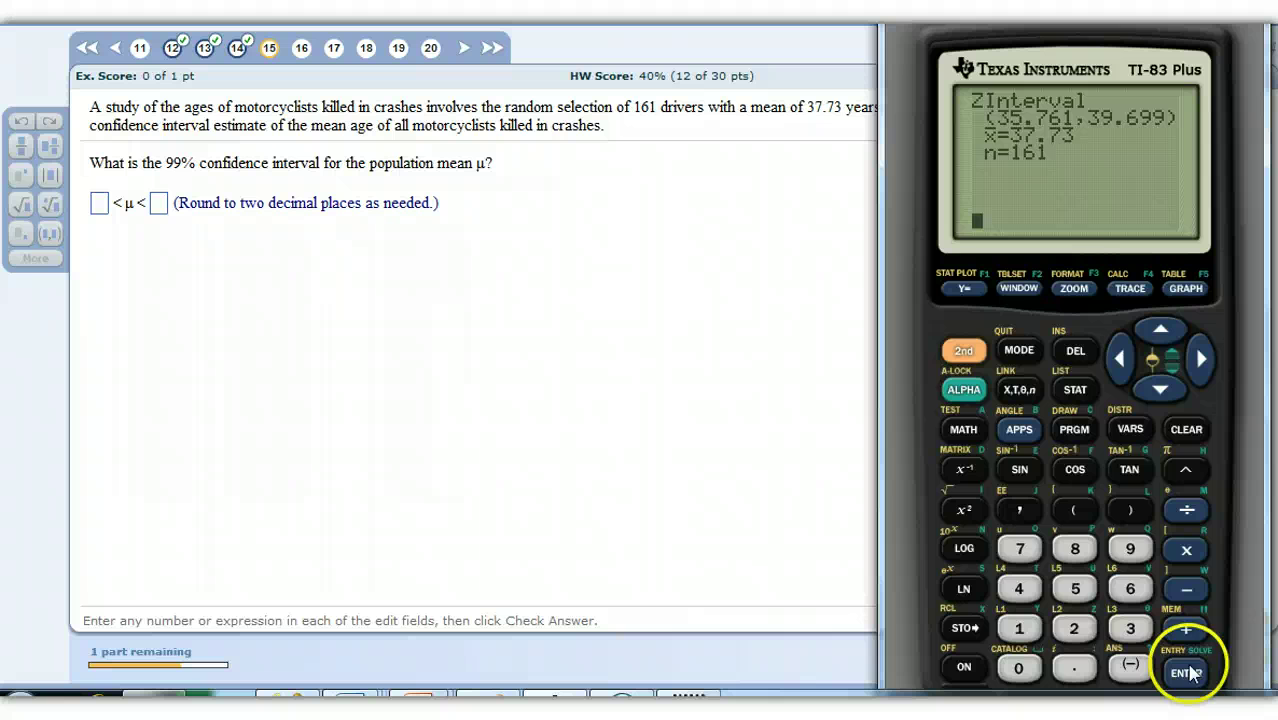
# Step: Enter the 99% confidence interval 35.76 < μ < 39.70 for question 15 and check the answer
pyautogui.click(104, 208)
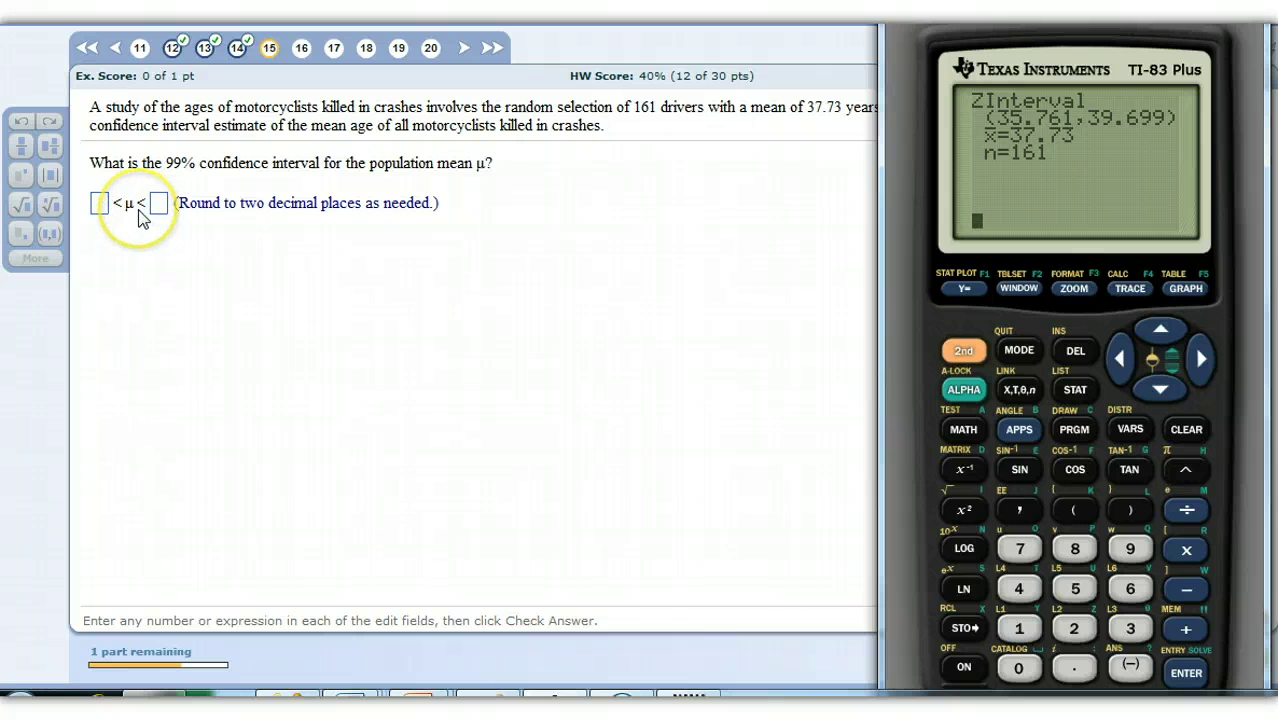
pyautogui.click(104, 207)
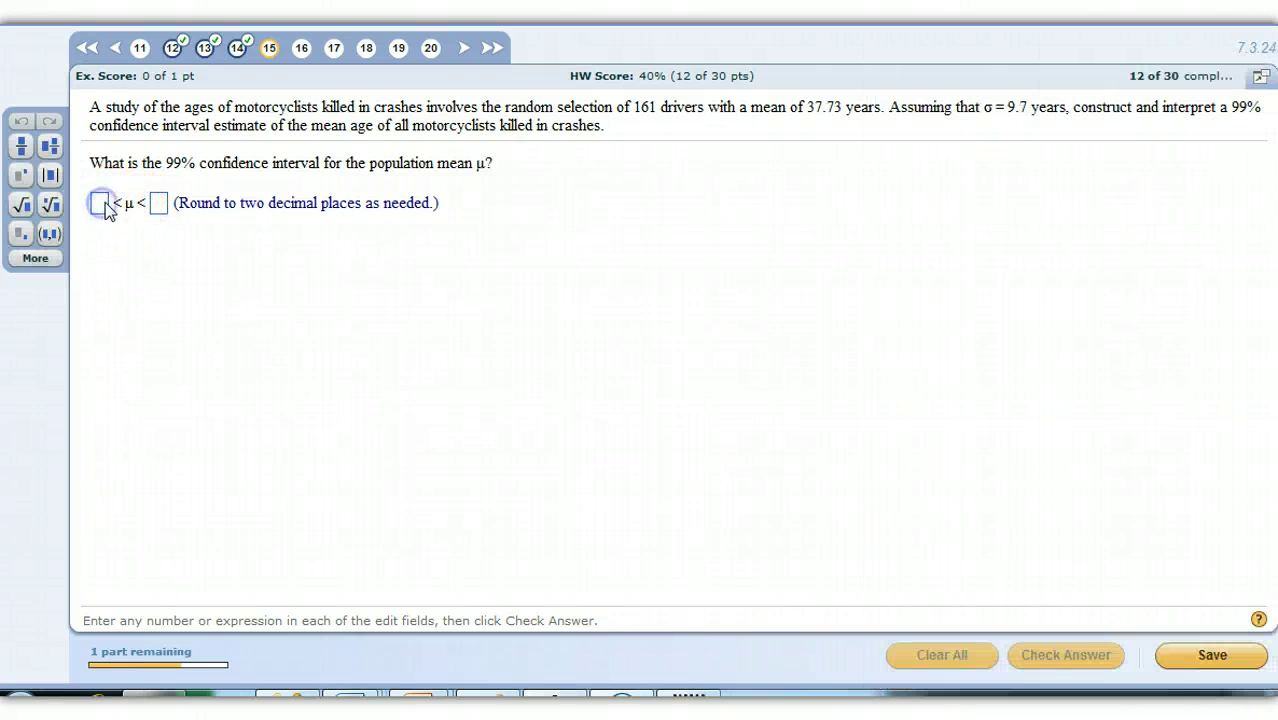
pyautogui.write('35.76')
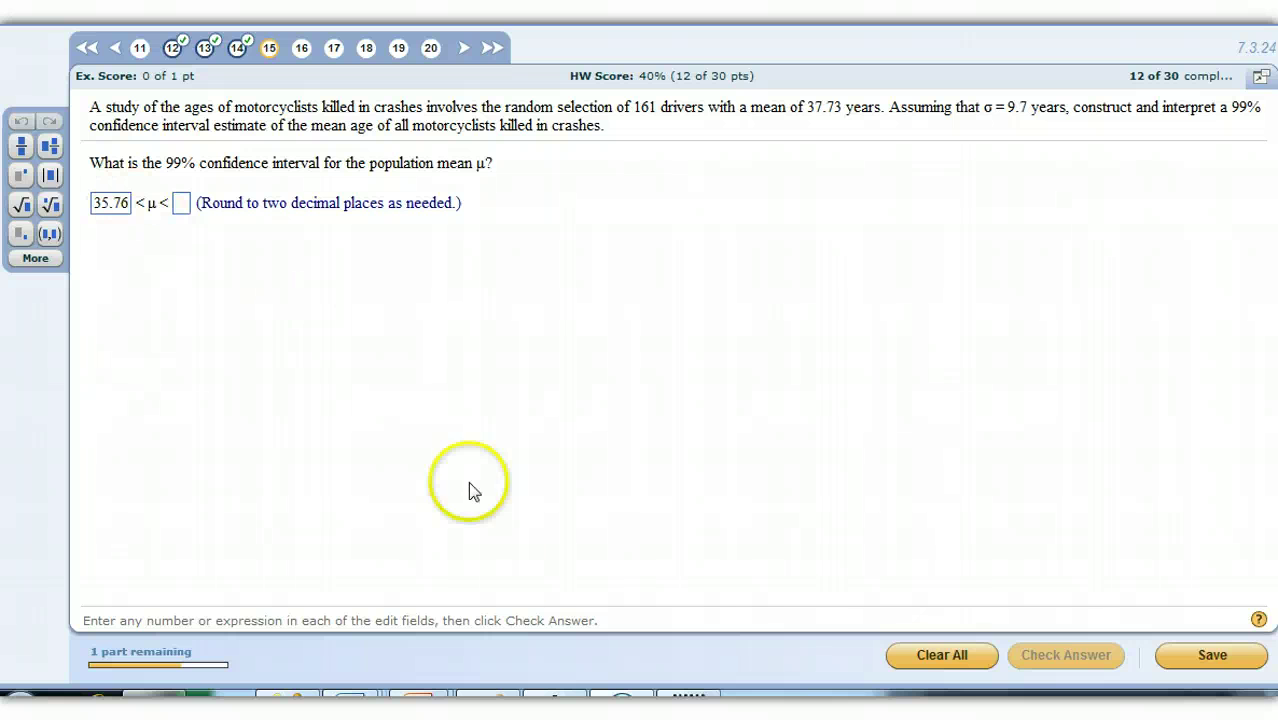
pyautogui.click(562, 697)
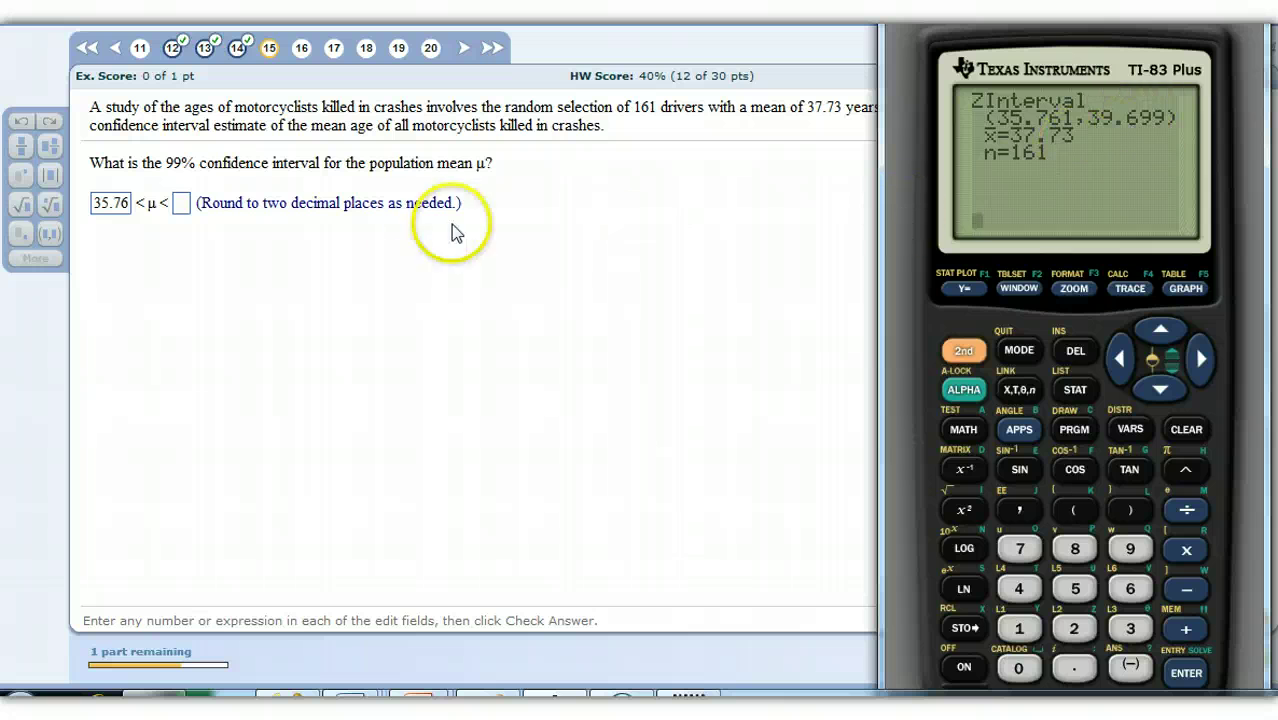
pyautogui.click(160, 205)
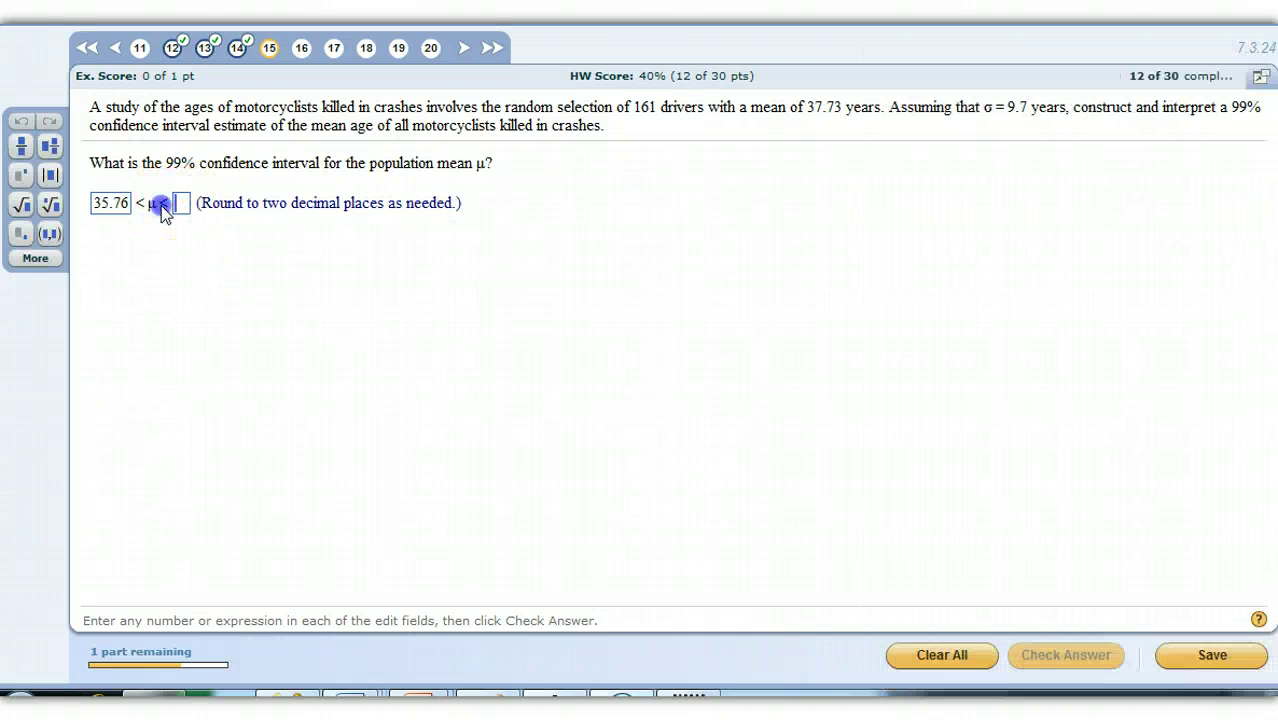
pyautogui.write('39.70')
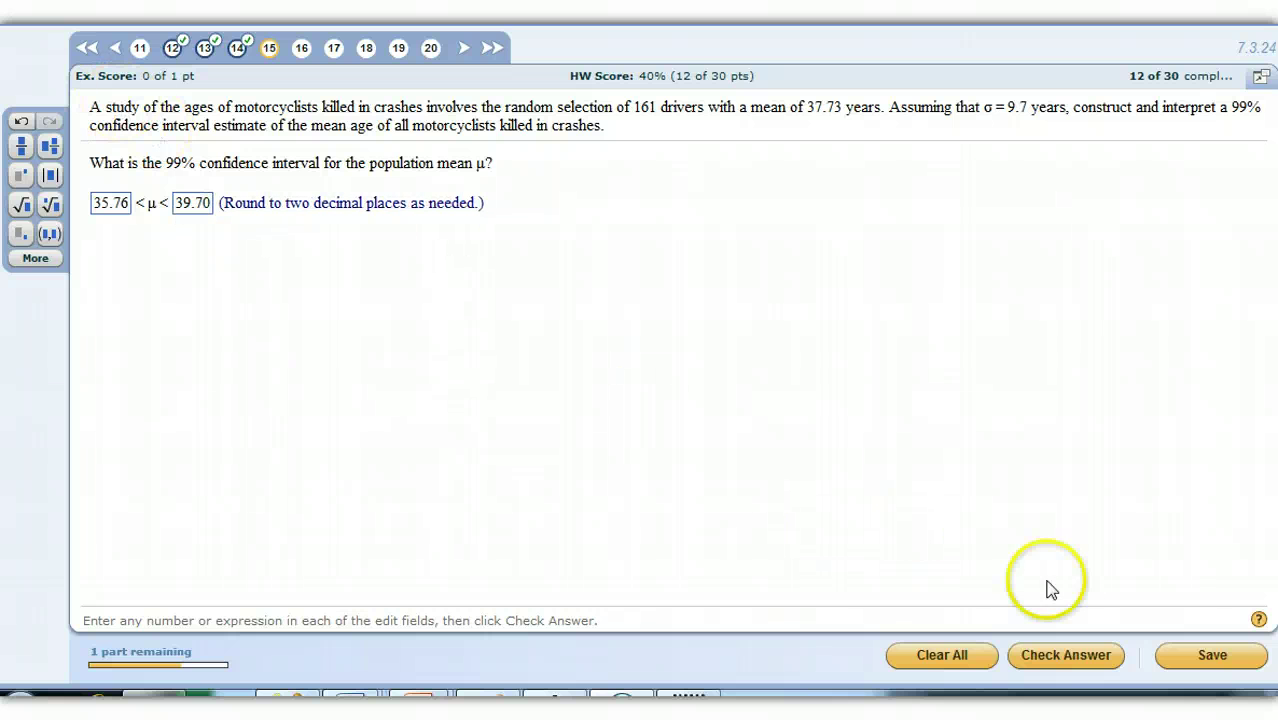
pyautogui.click(1068, 656)
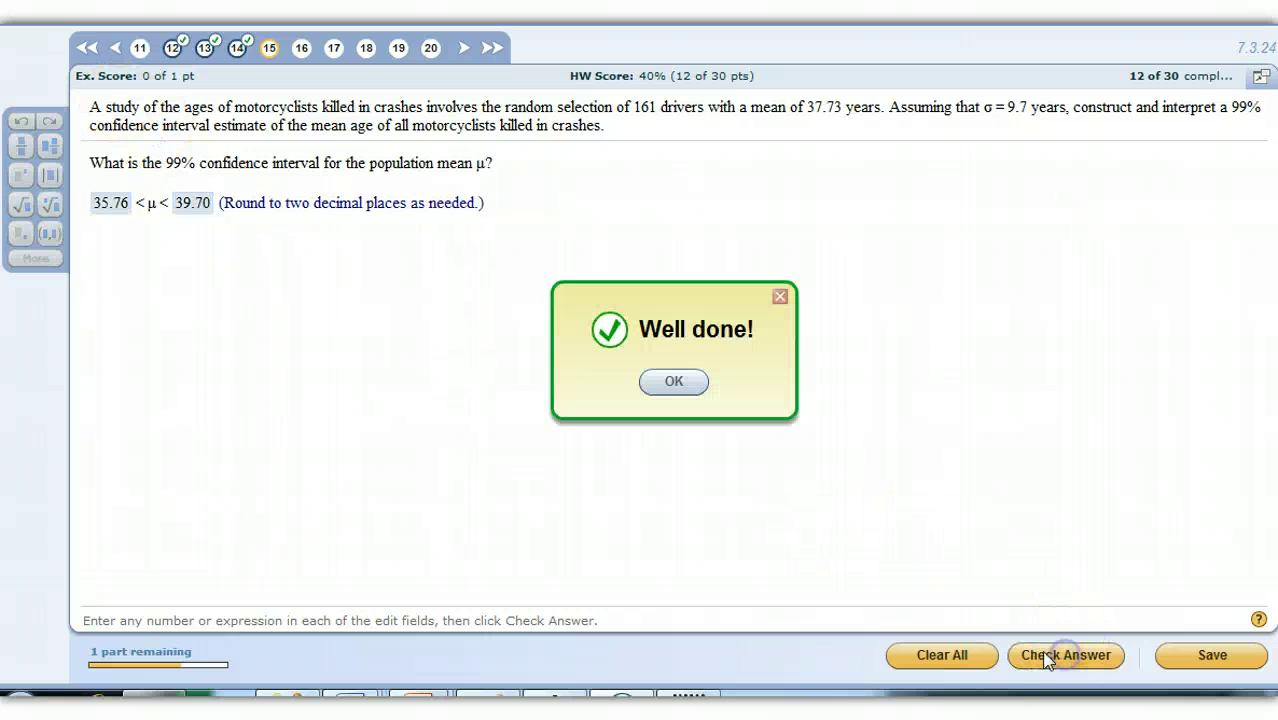
pyautogui.click(675, 383)
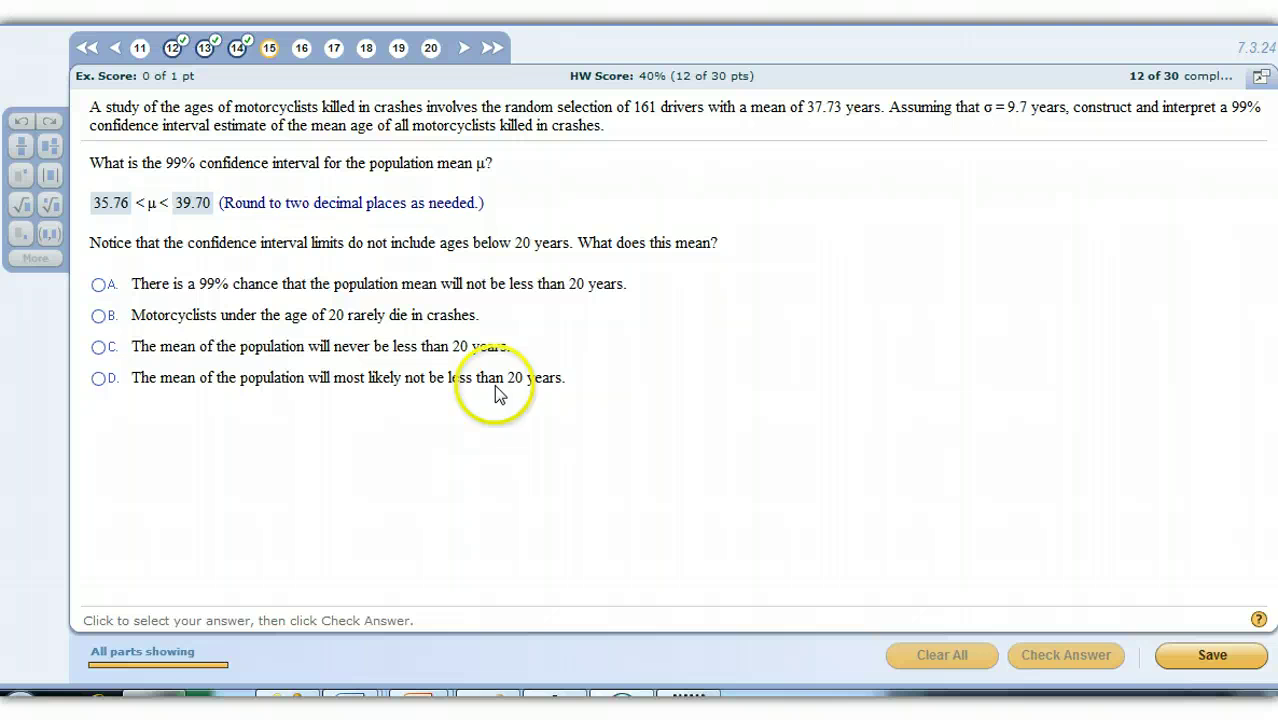
# Step: Choose option D, that the mean most likely is not less than 20 years, and submit it
pyautogui.click(99, 379)
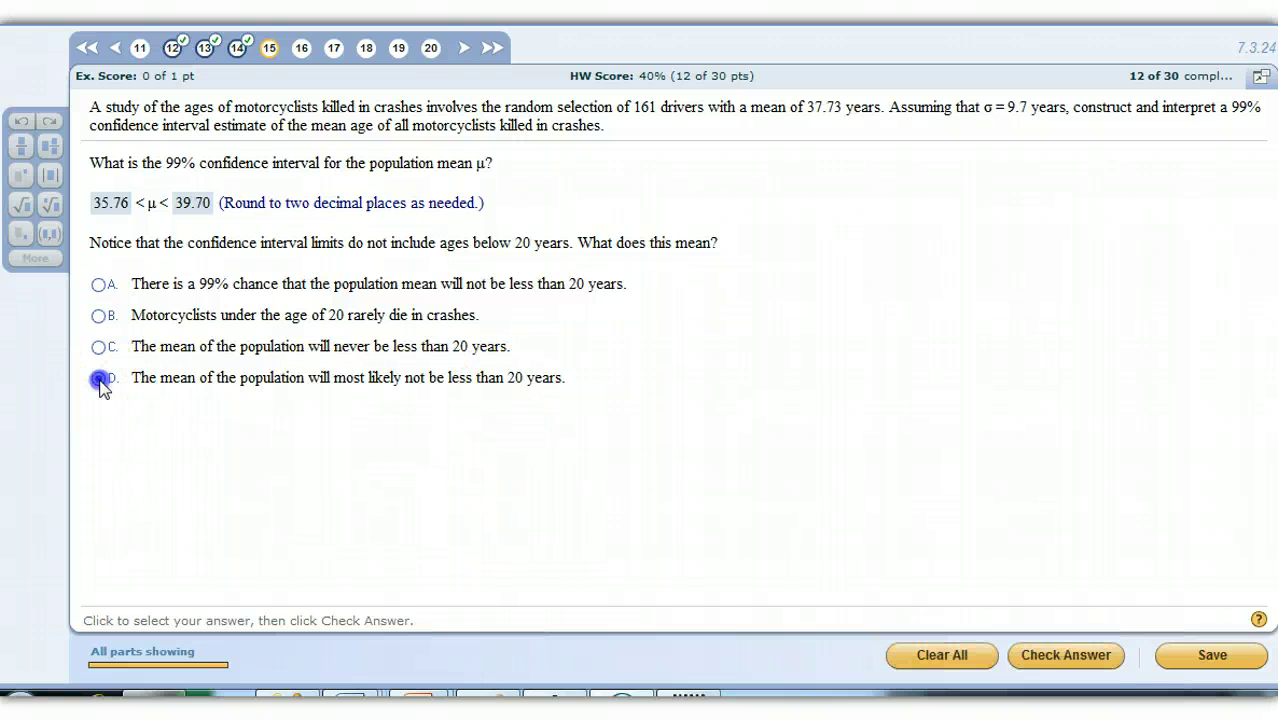
pyautogui.click(1066, 655)
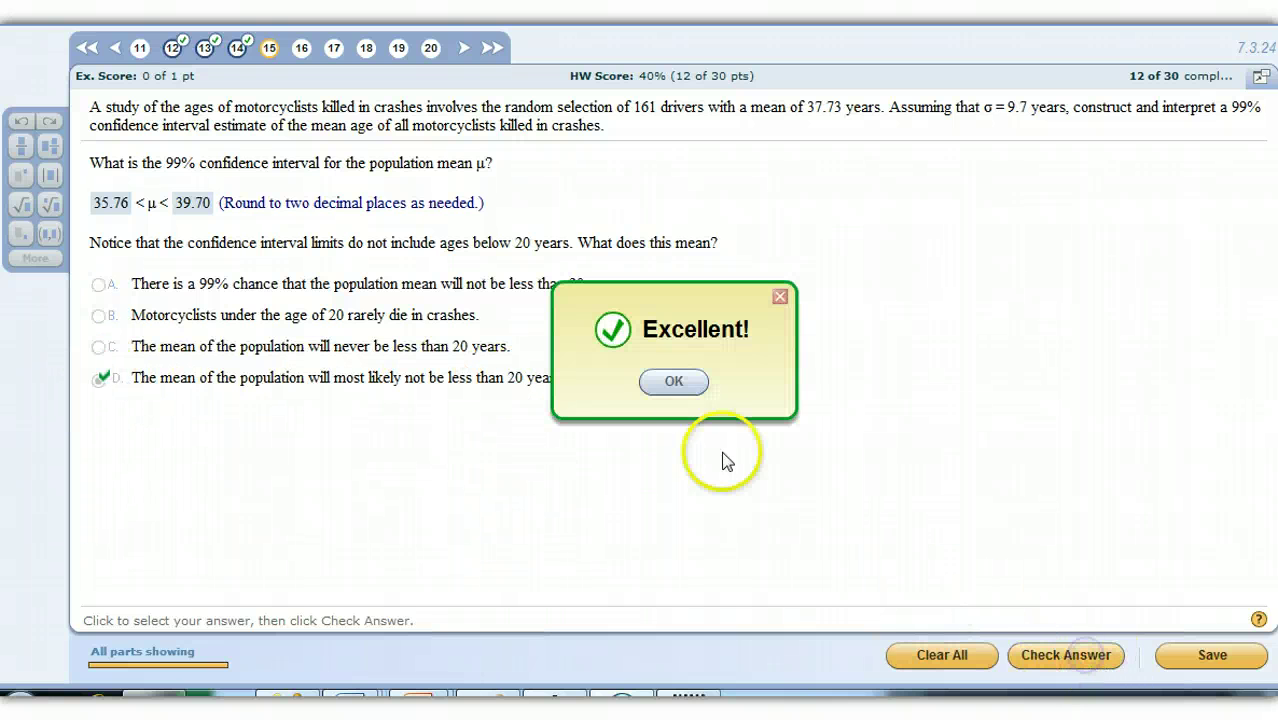
pyautogui.click(674, 383)
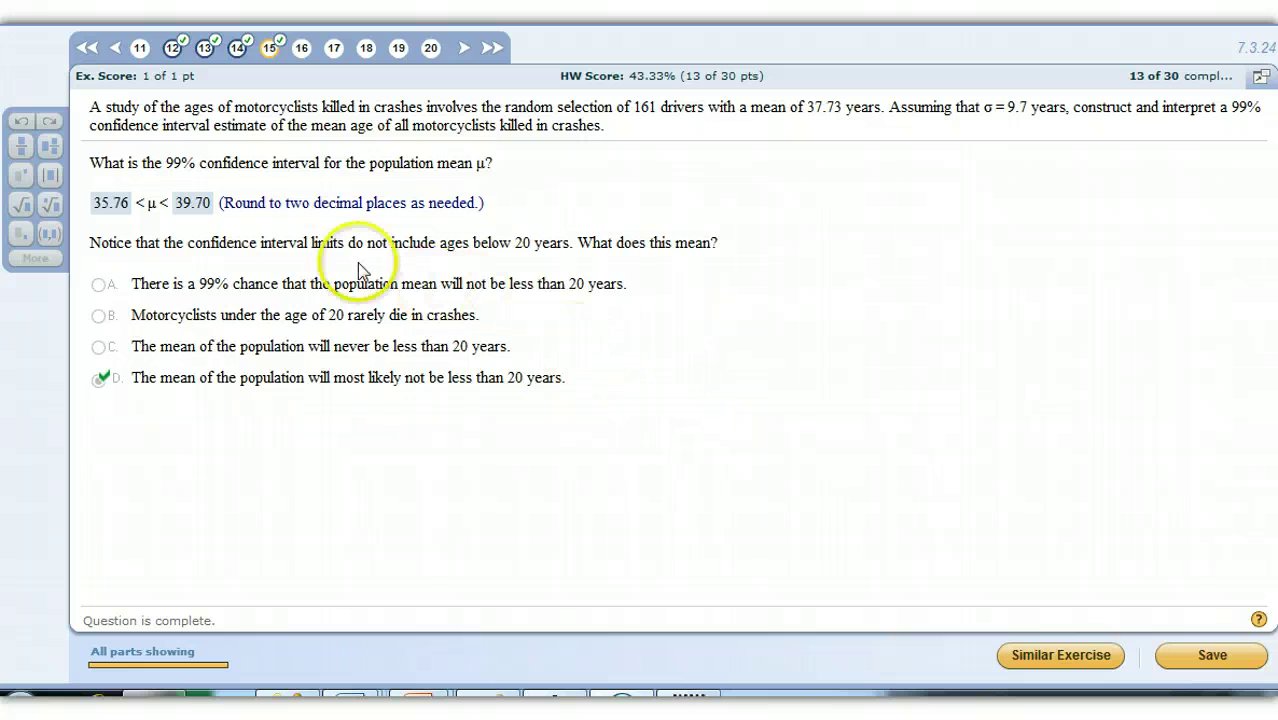